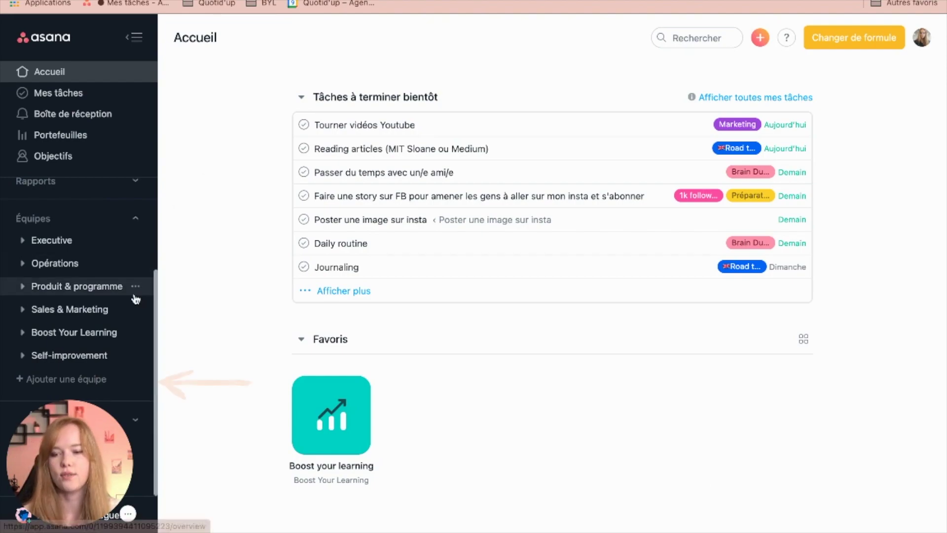
- Create a new team named "Événementiel" with membership on request
click(79, 378)
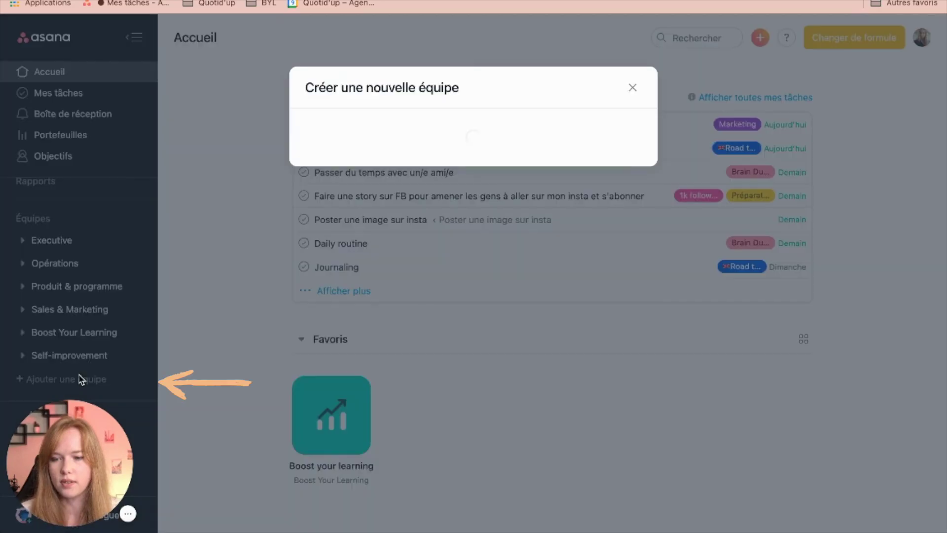
text(Évén)
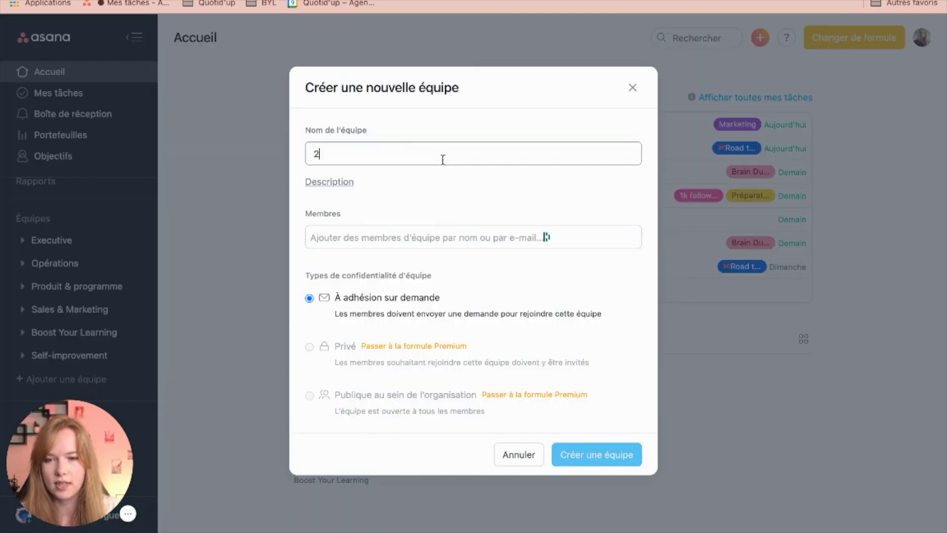
text(ementiel)
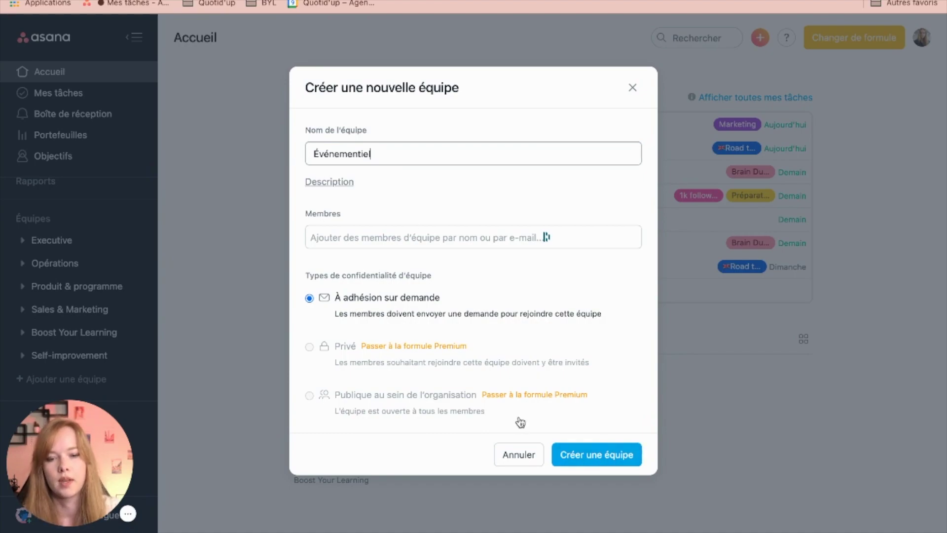
click(590, 456)
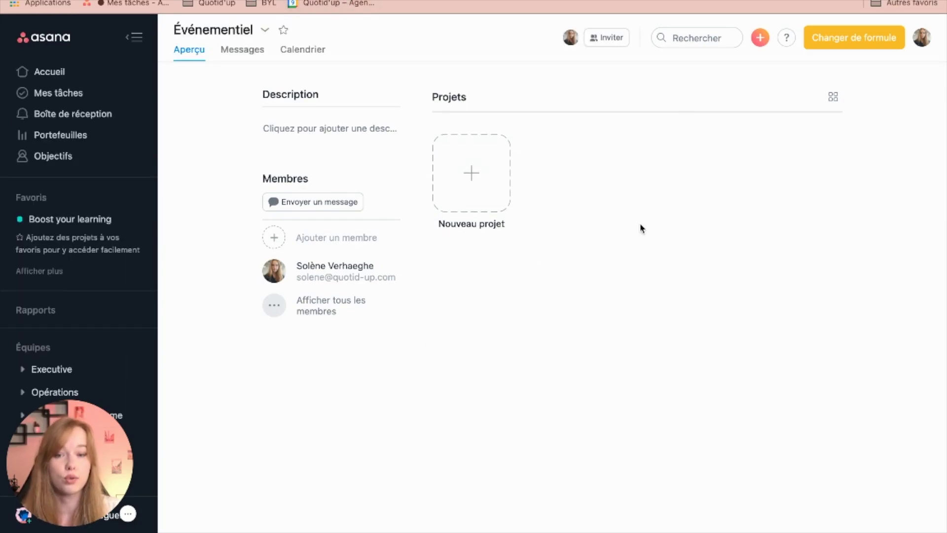
- View the projects in the Produit & programme team's overview and return to the Événementiel team
scroll(84, 360, down, 5)
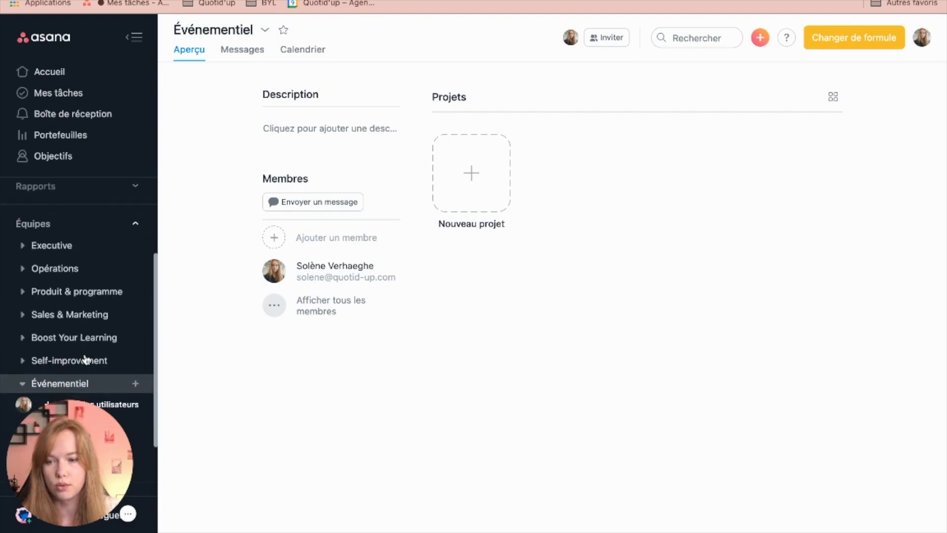
click(46, 294)
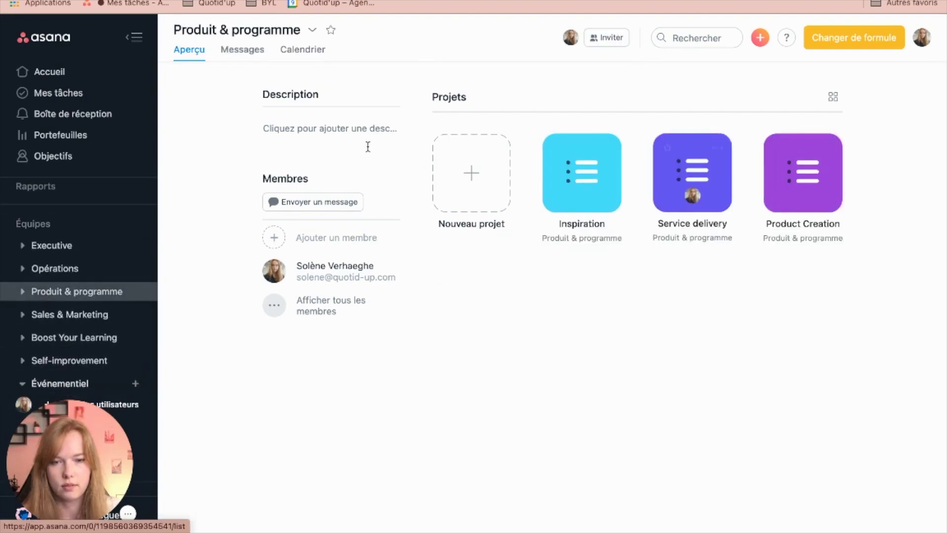
scroll(57, 355, down, 2)
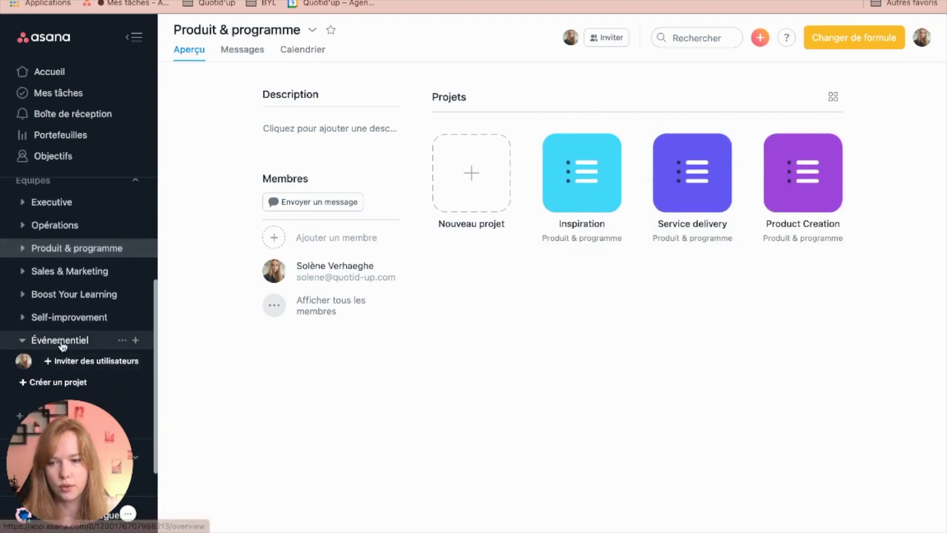
click(61, 341)
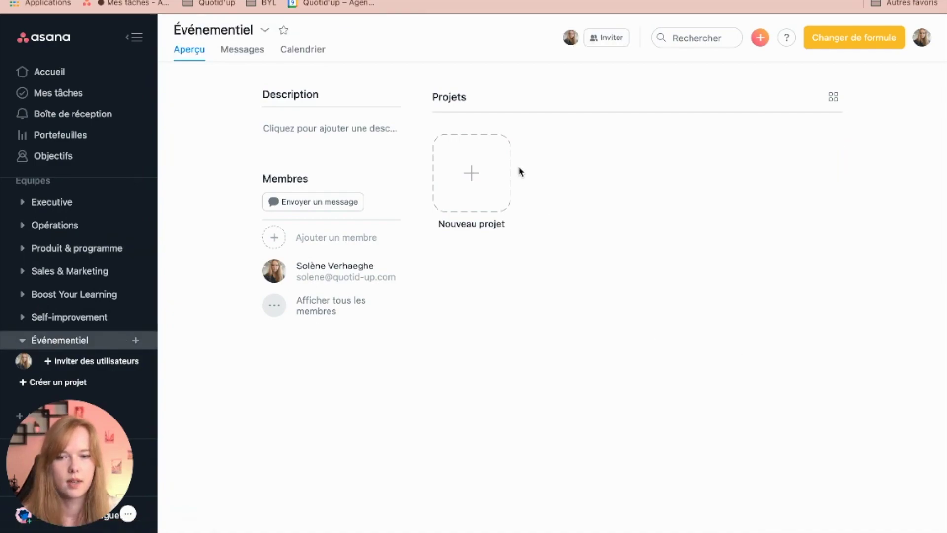
- Create a blank project named "Webinaire RH" in the Événementiel team, with the list as default view
click(485, 178)
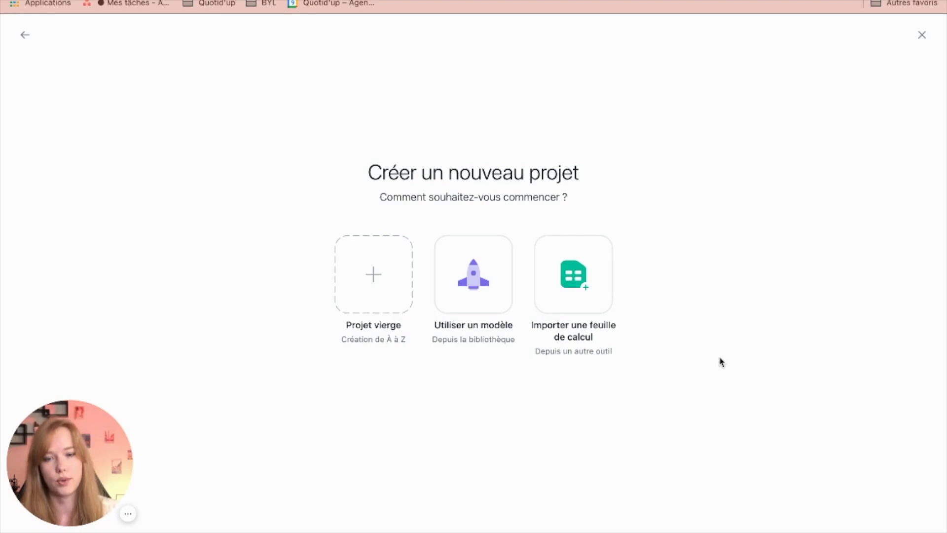
click(369, 269)
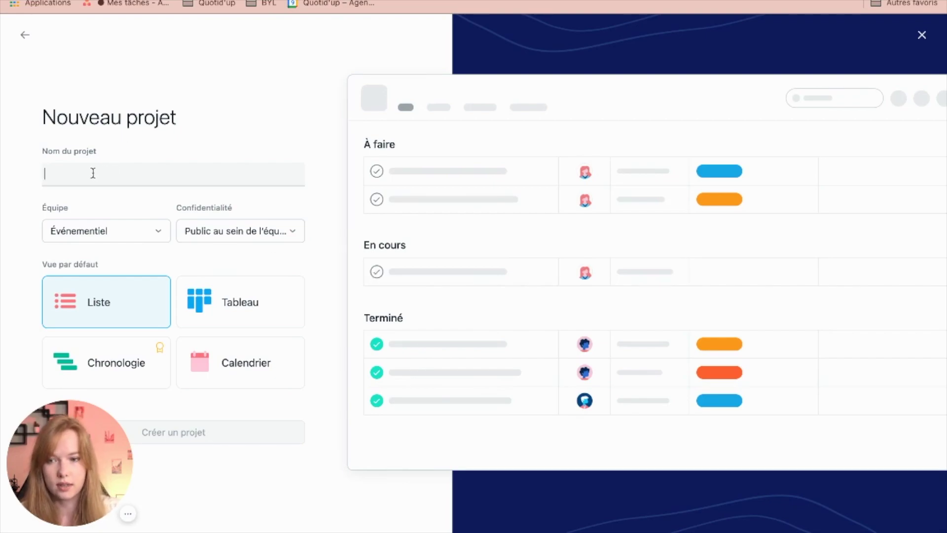
text(Webin)
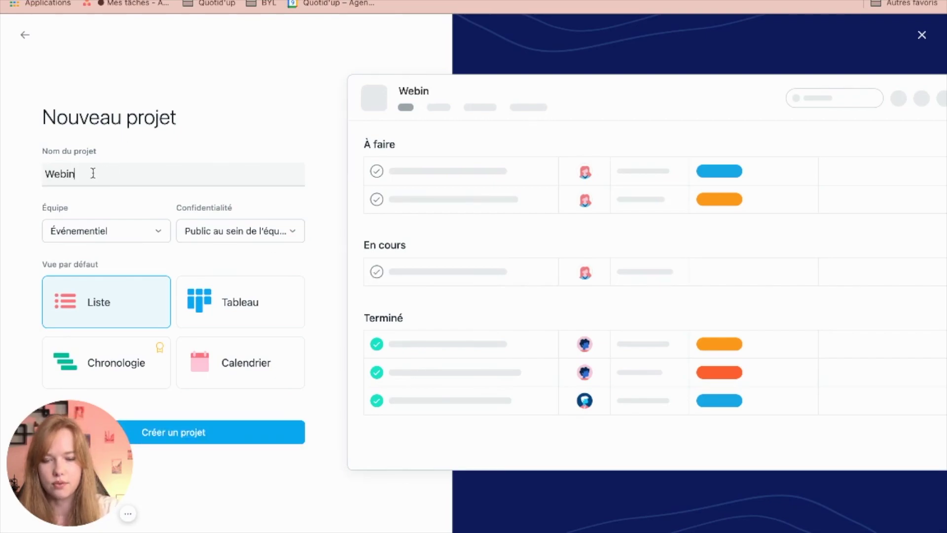
text(aire RH)
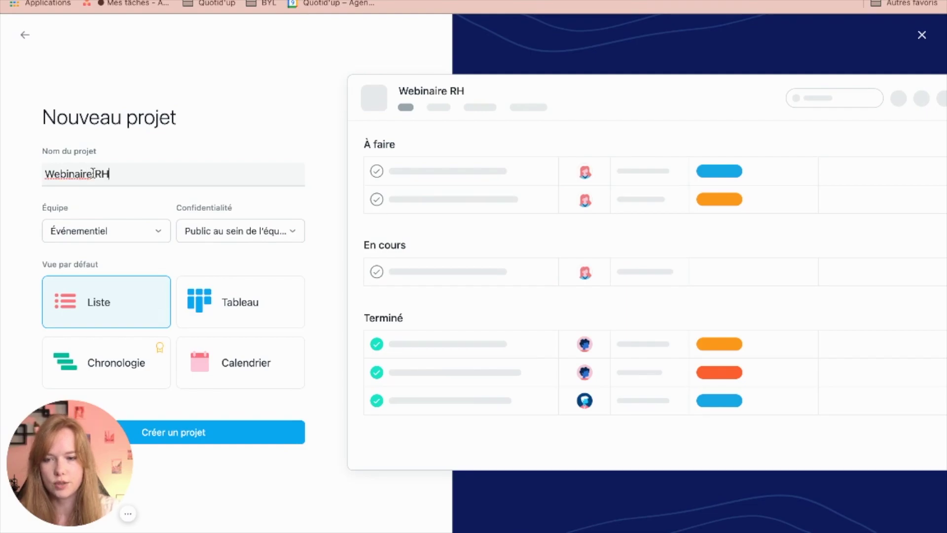
click(219, 433)
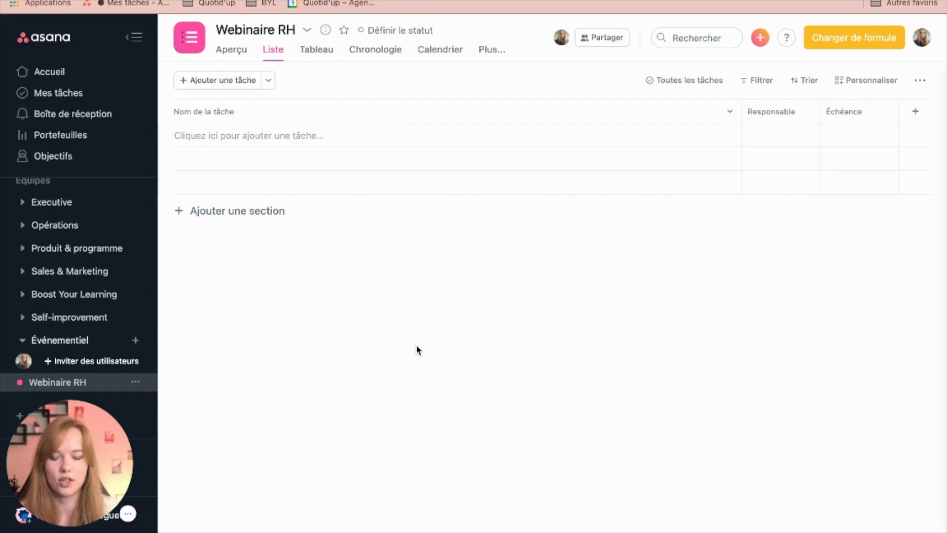
- Add three sections to the Webinaire RH project: "Préparation des contenus", "Communication" and "Évaluation de l'événement"
click(222, 211)
text(Préparation des contenus)
click(251, 176)
text(Communication)
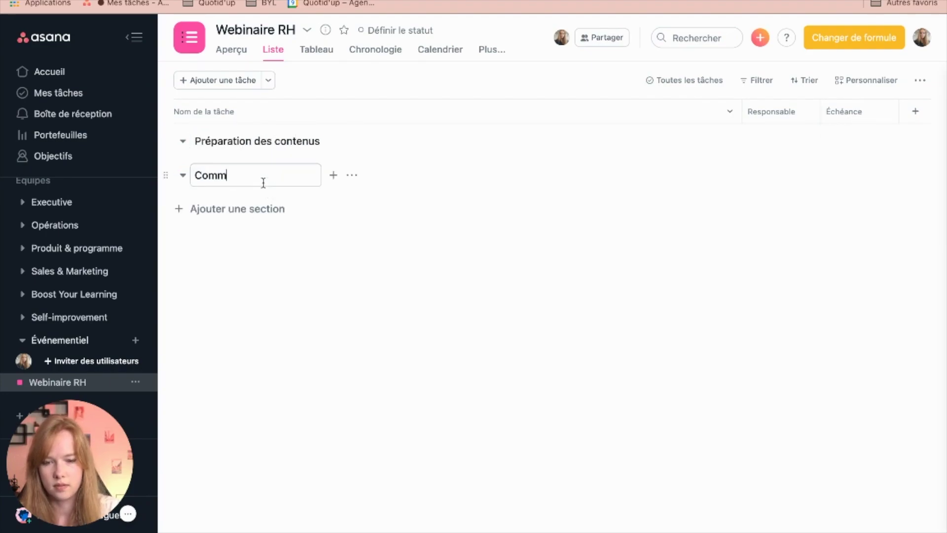
click(255, 210)
text(Évalua)
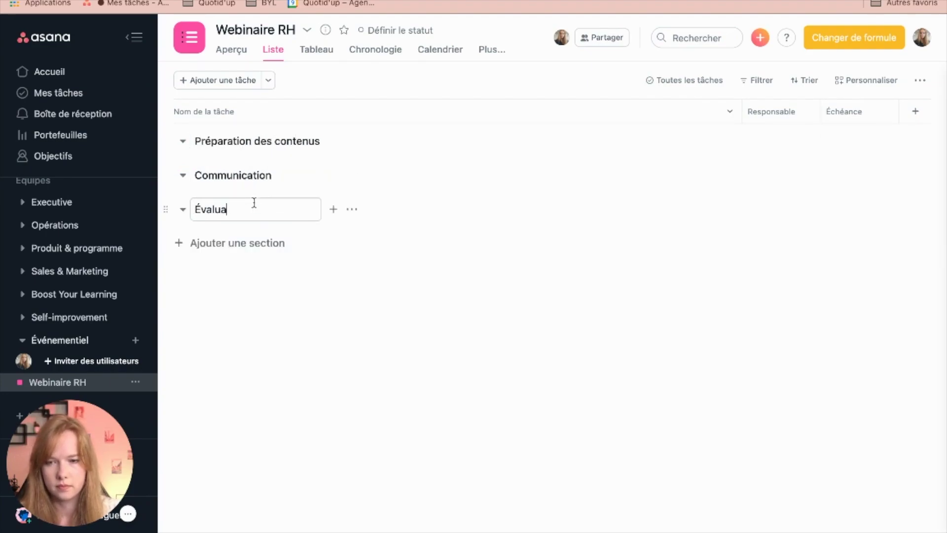
text(tion de l'événement)
click(329, 141)
key(Escape)
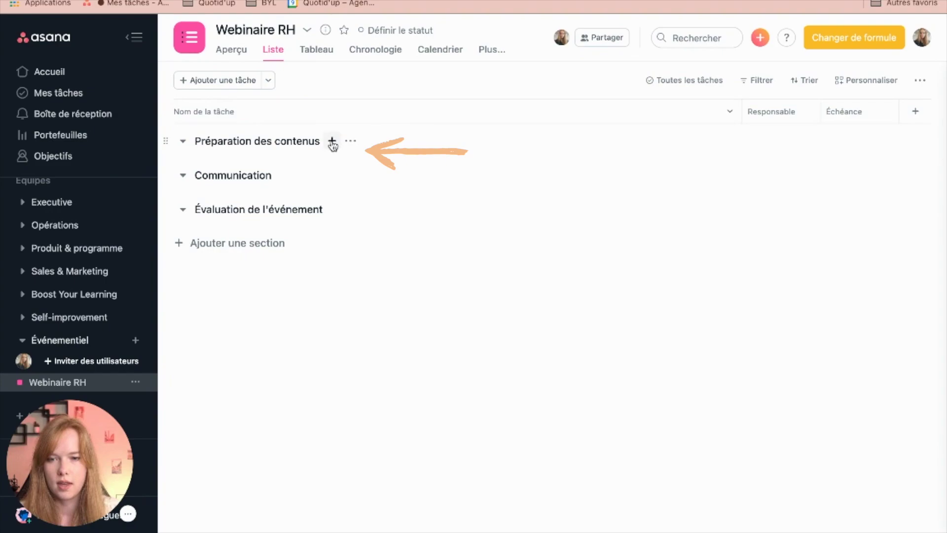
- Add the tasks "Trouver un sujet", "Contacter les intervenants potentiels" and "Valider le contenu du webinaire" to the Préparation des contenus section
click(332, 144)
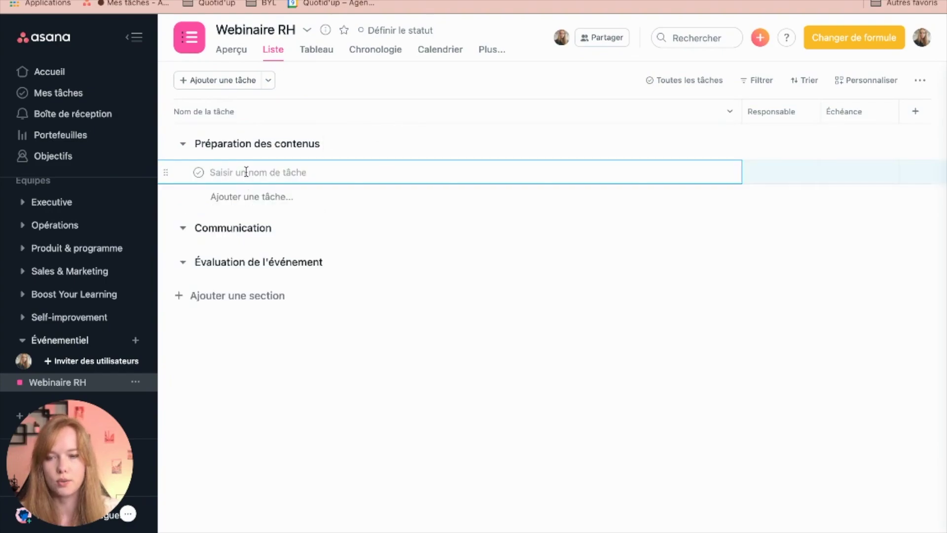
text(T)
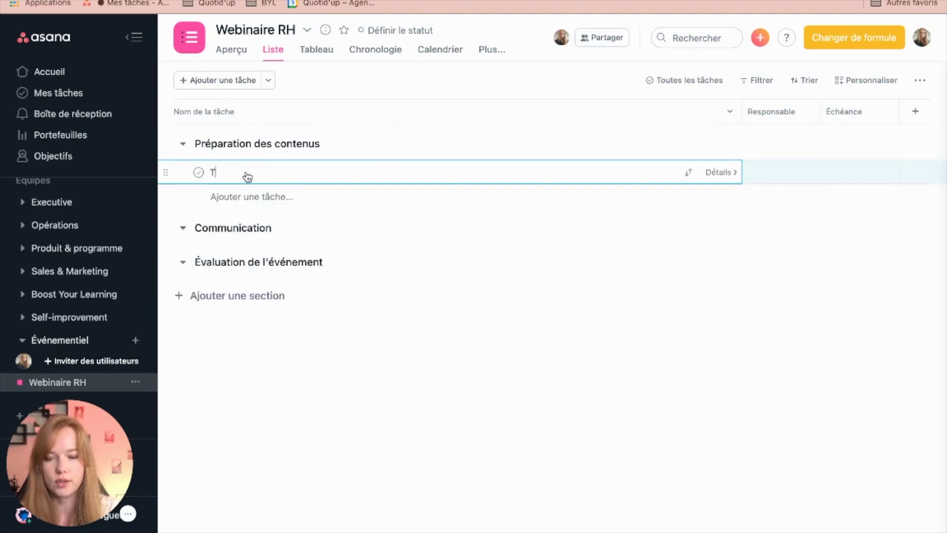
text(rouver un sujet)
key(Return)
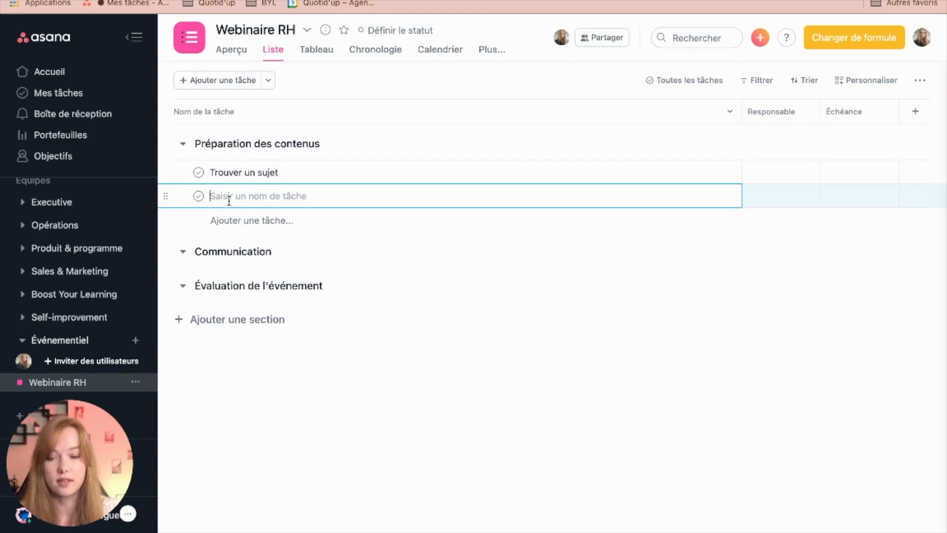
text(Contacter les intervenants potentiels)
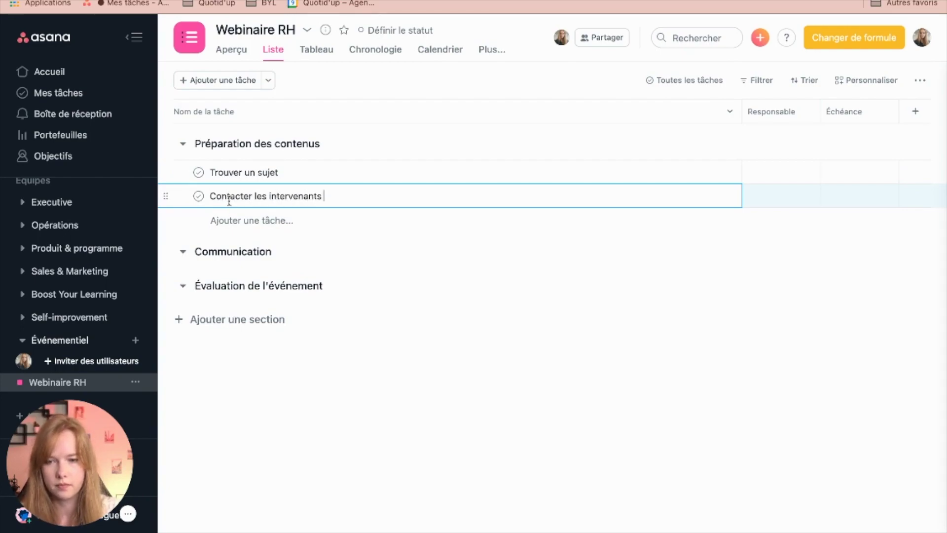
click(257, 228)
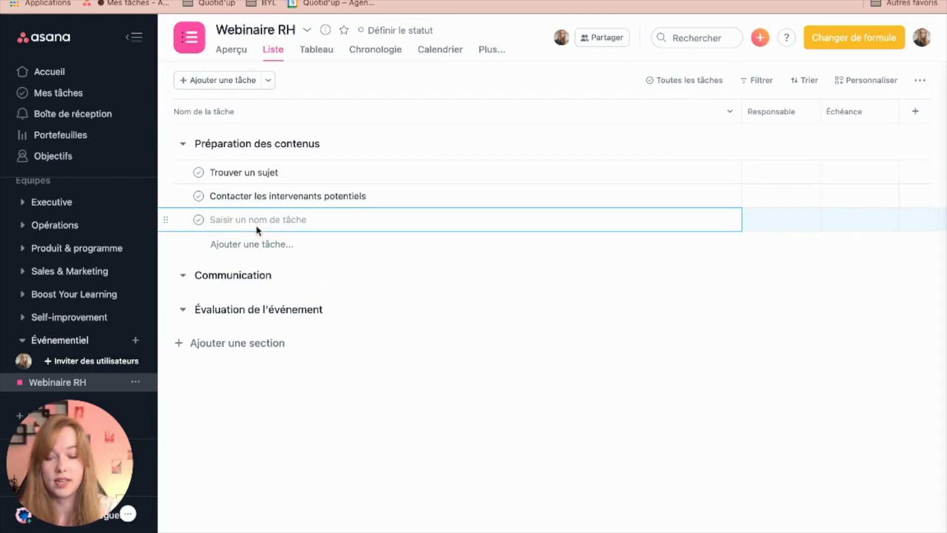
text(Valider le conte)
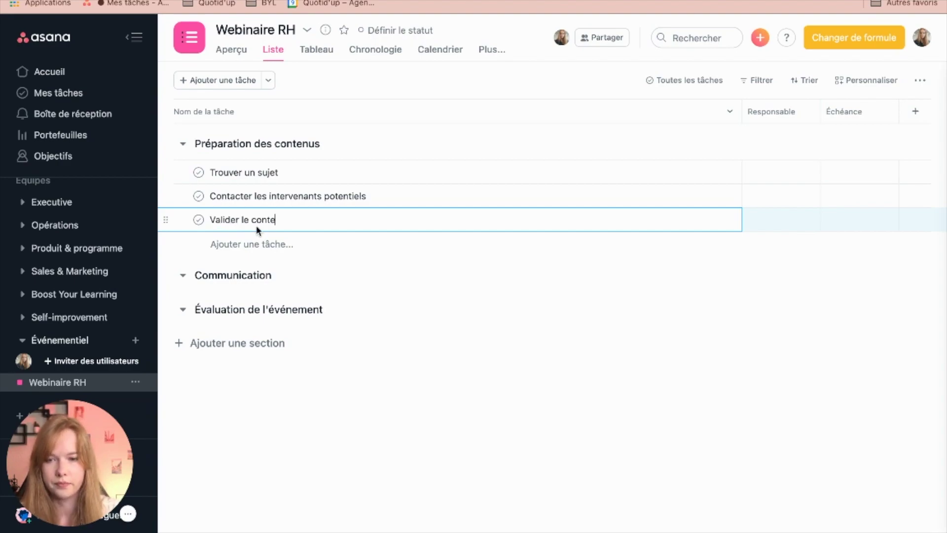
text(nu du webinaire)
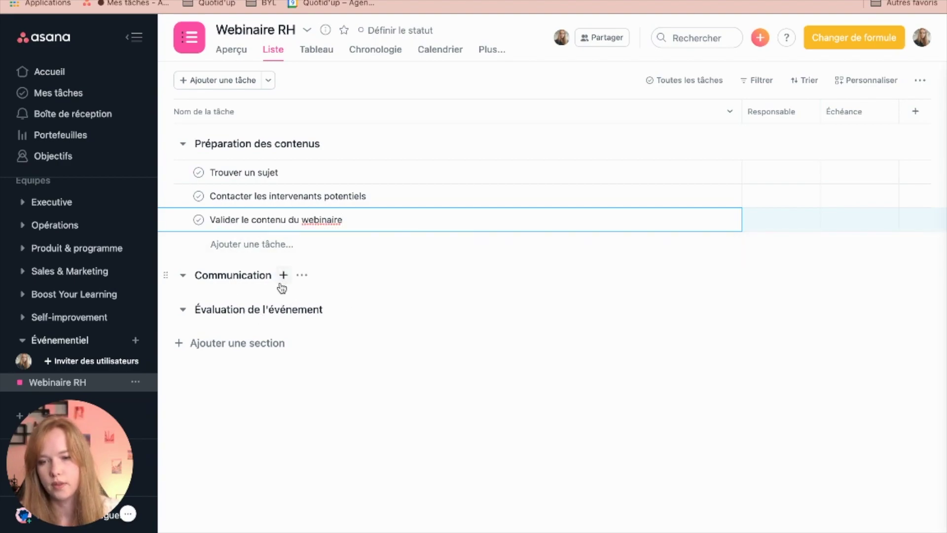
- Add the tasks "Créer des vignettes pour le webinaire" and "Envoyer la NL à la communauté pour les inviter" to the Communication section
click(283, 275)
text(Créer des vi)
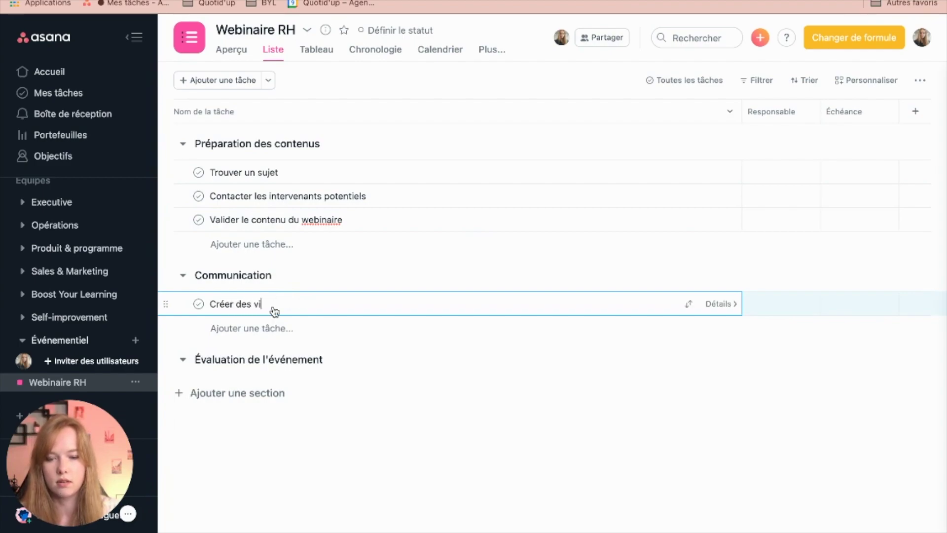
text(gnettes pour )
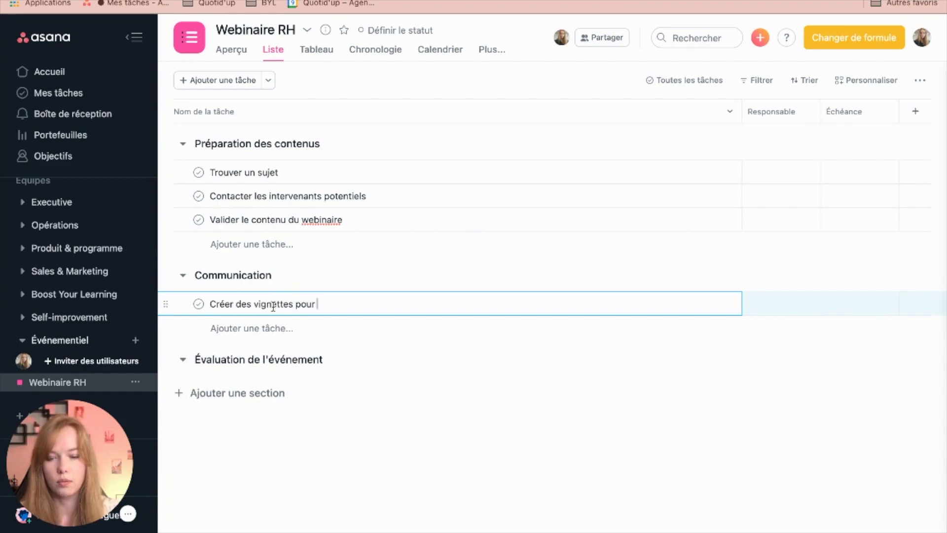
text(le webinaire)
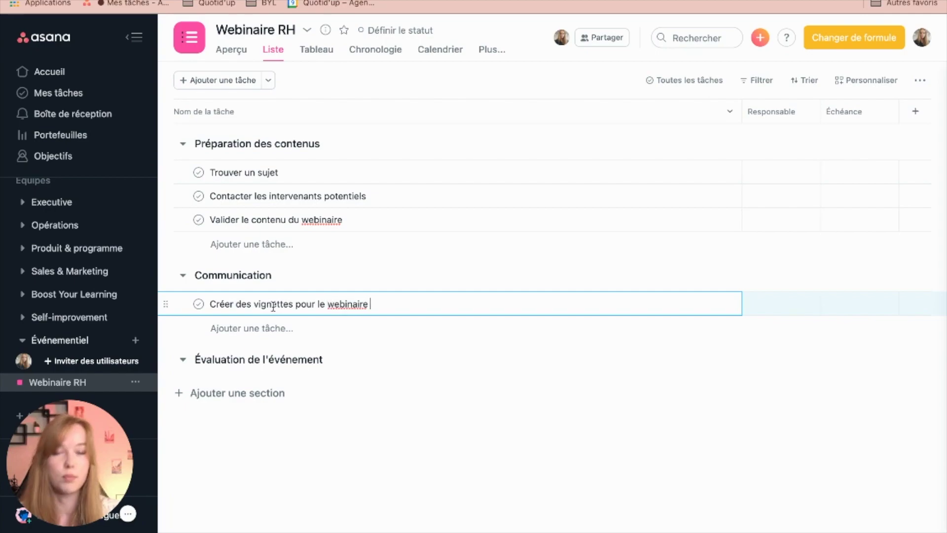
click(252, 329)
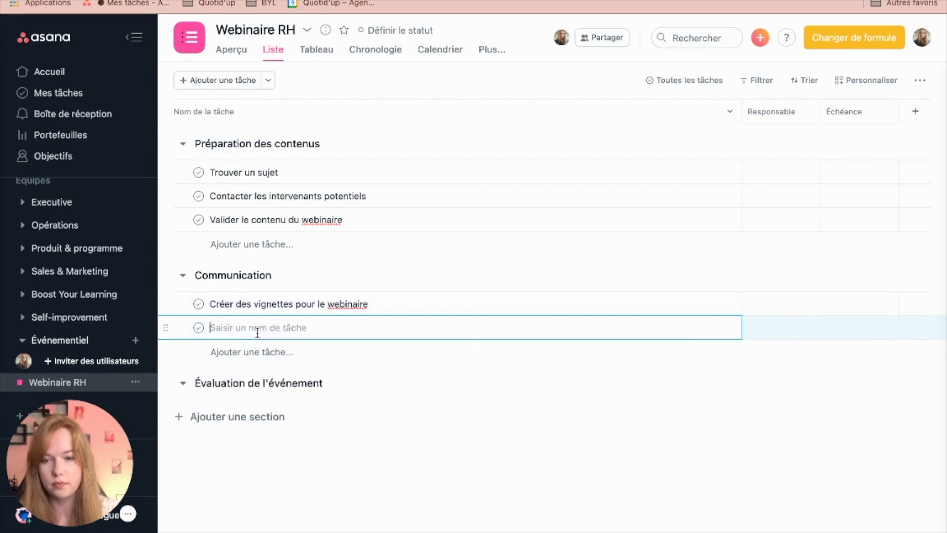
text(Envoyer l)
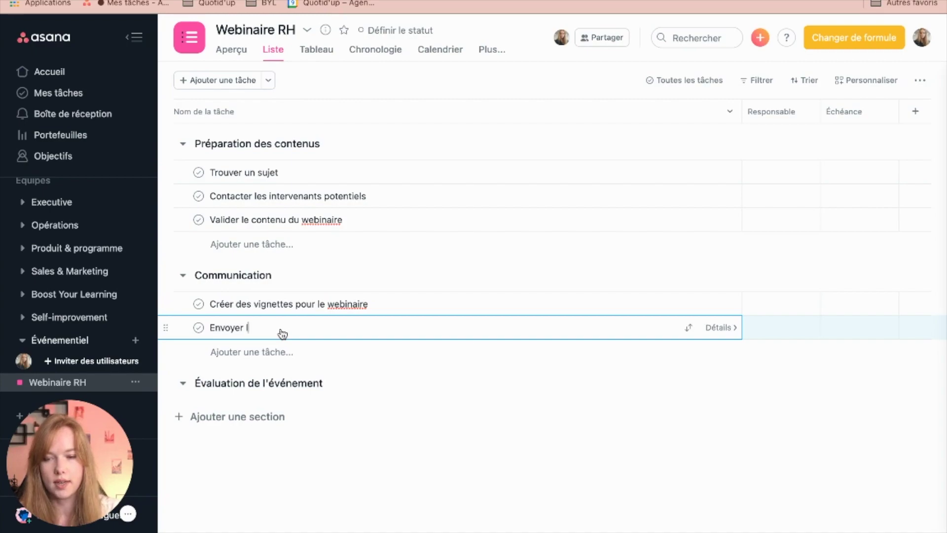
text(a NL à la c)
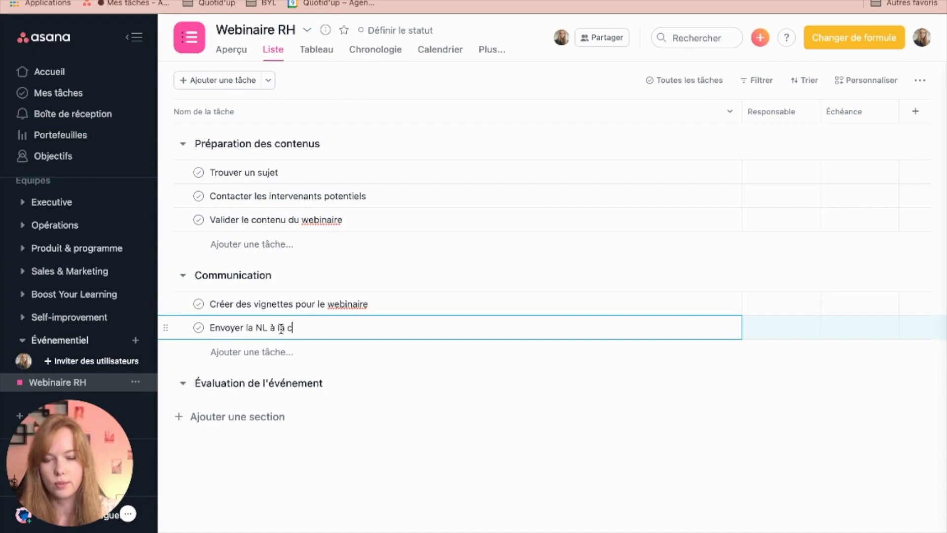
text(ommunaut)
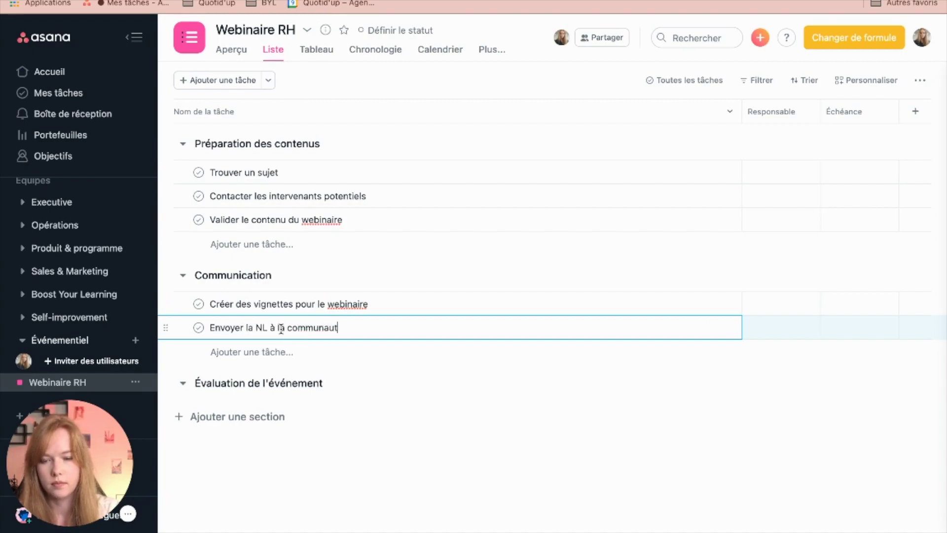
text(é pour les inviter)
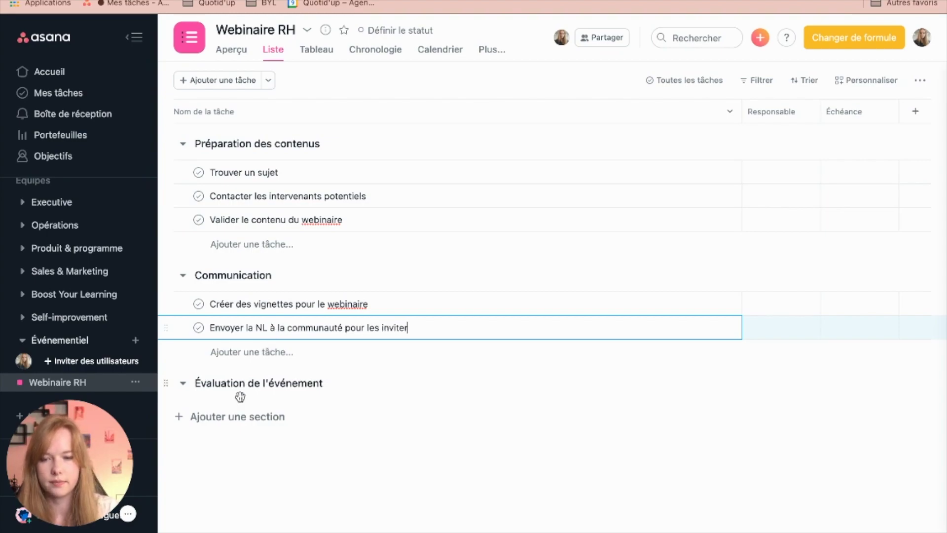
- Add the task "Envoyer un sondage de satisfaction" to the Évaluation de l'événement section
click(335, 384)
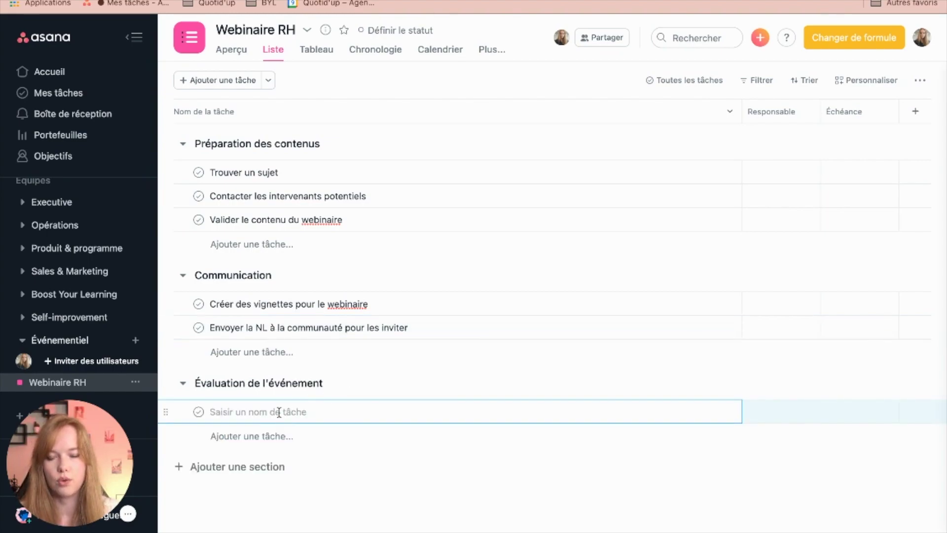
text(Envoyer u)
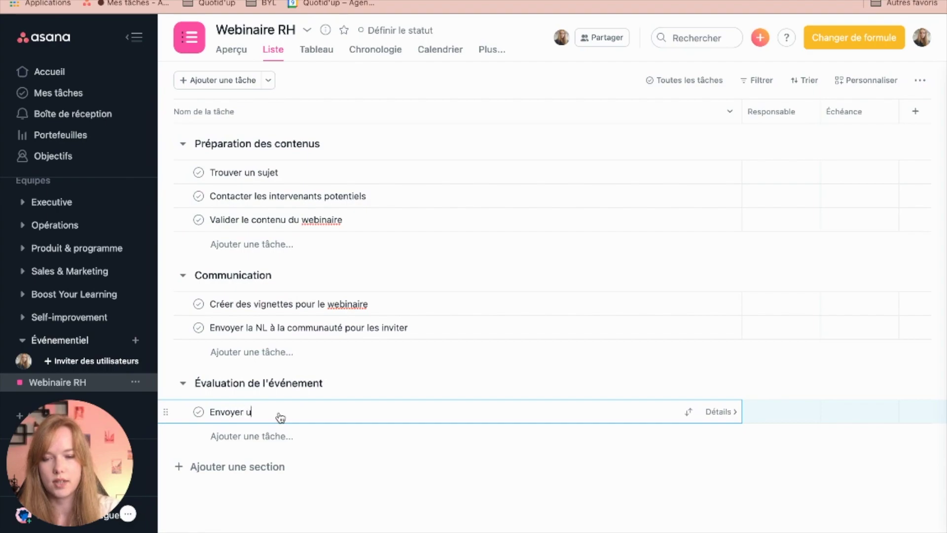
text(n sondage de satisfaction)
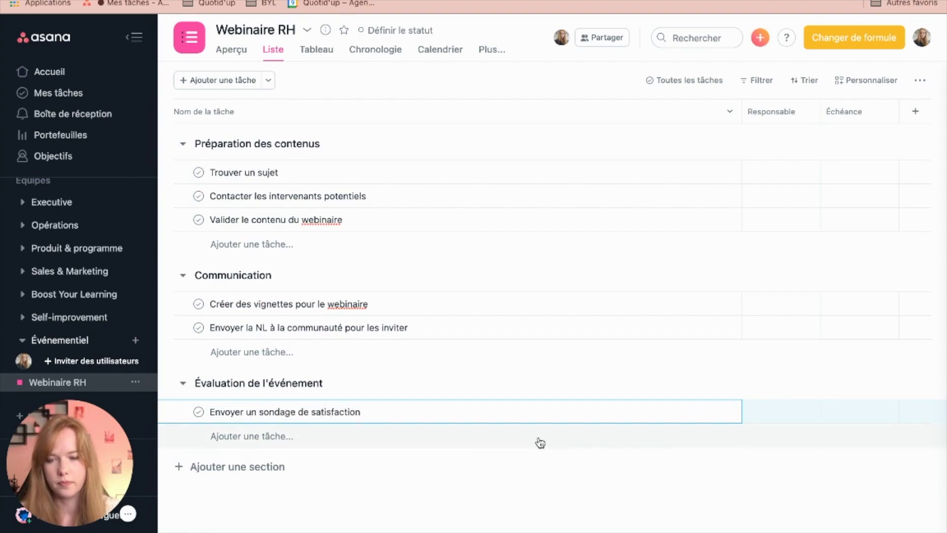
key(Escape)
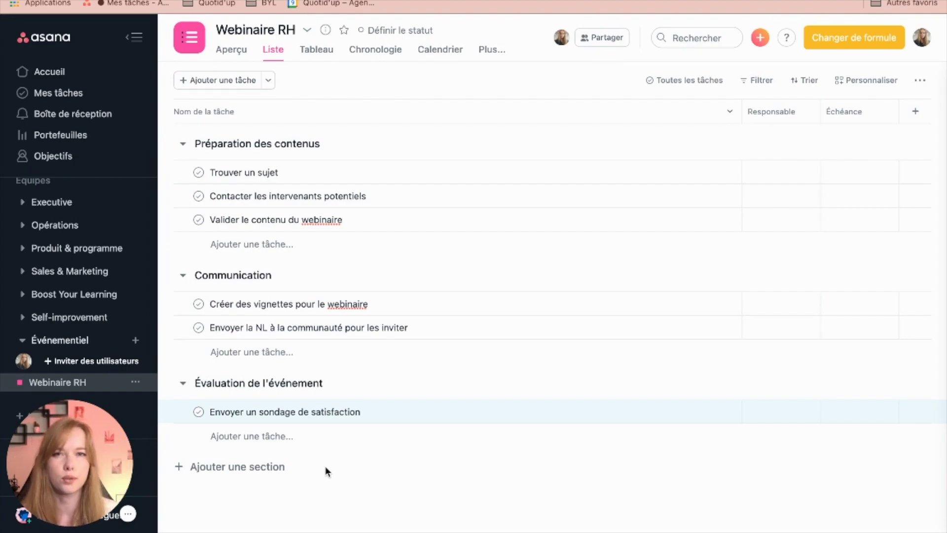
- Add the subtasks "Rédiger le contenu pour la NL", "Valider le contenu" and "Envoyer la NL" to the task "Envoyer la NL à la communauté pour les inviter"
click(436, 337)
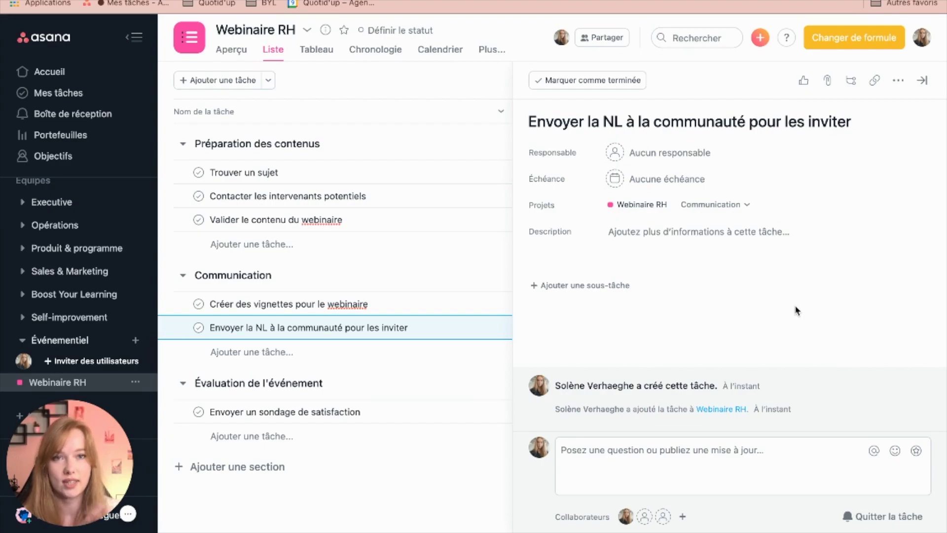
click(589, 291)
text(Réd)
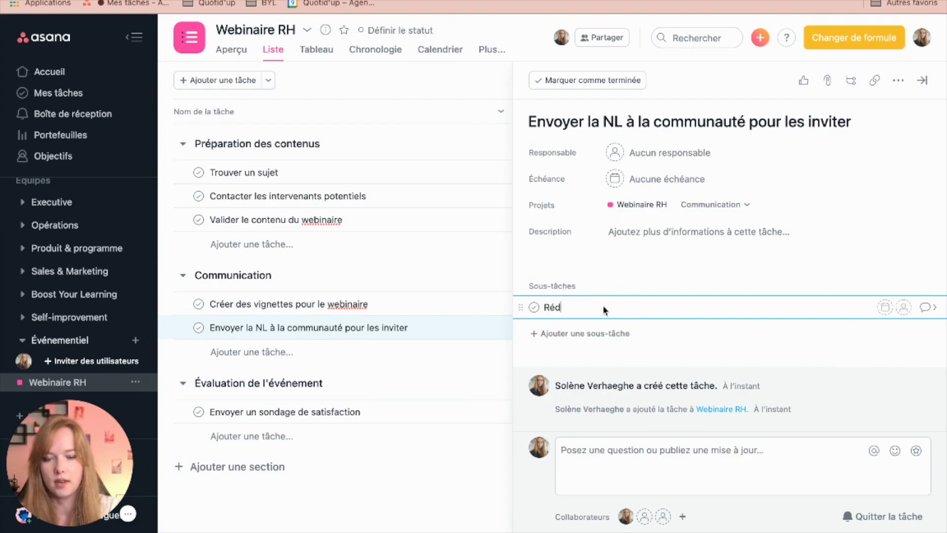
text(iger le contenu pour la NL)
key(Return)
text(Valider le contenu)
key(Return)
text(Envoyer la NL)
click(923, 80)
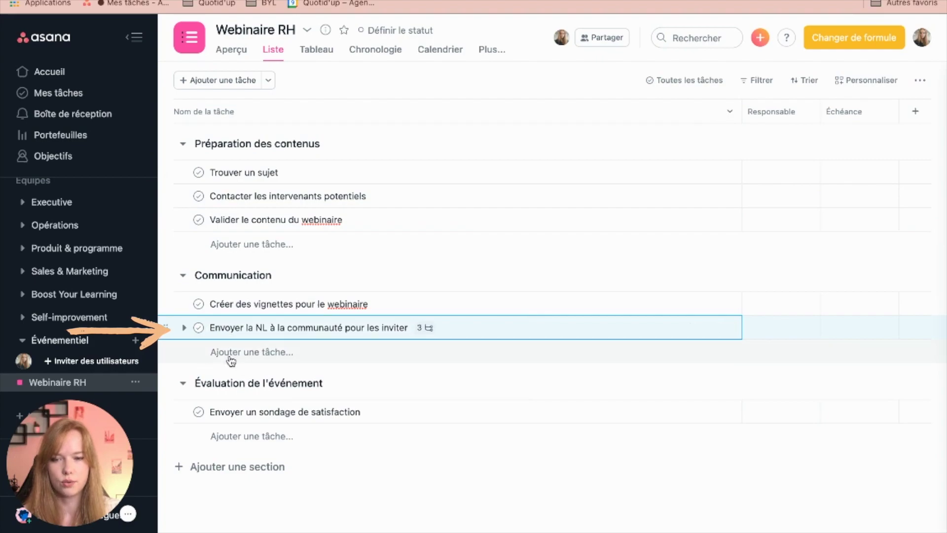
- Review the subtasks of "Envoyer la NL à la communauté pour les inviter" in the task list and in the task details
click(182, 328)
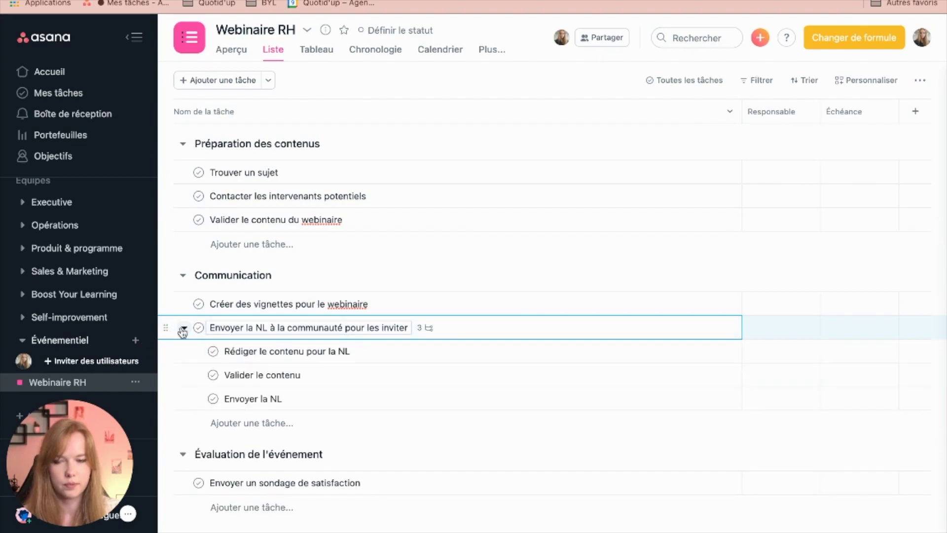
click(182, 329)
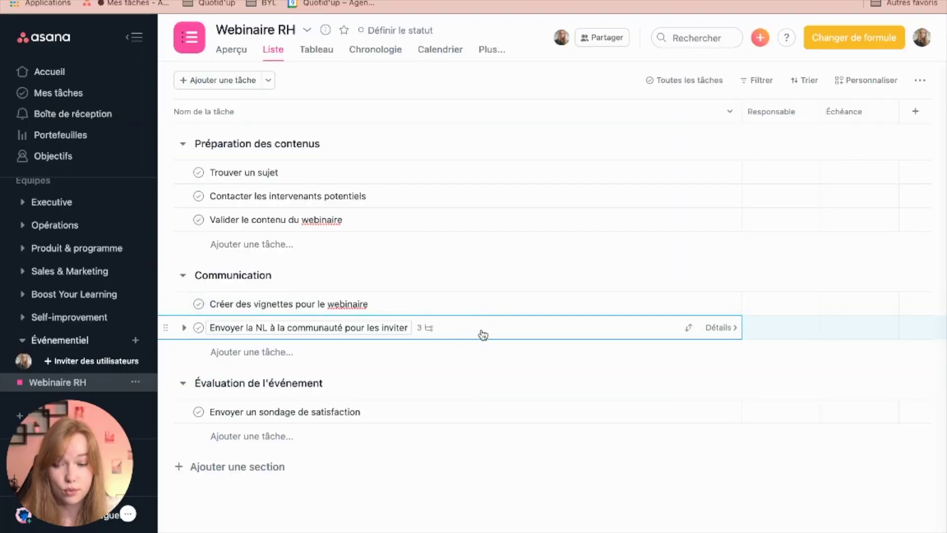
click(483, 335)
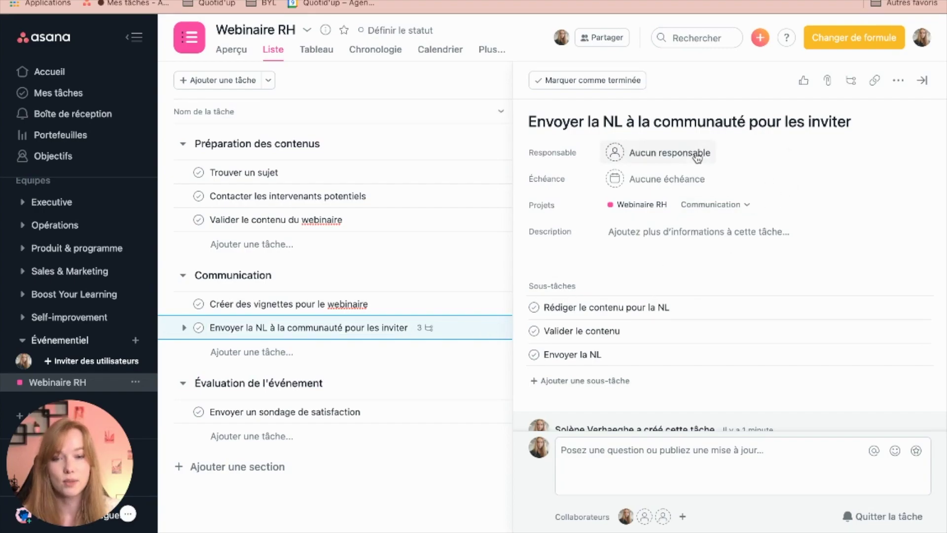
click(924, 80)
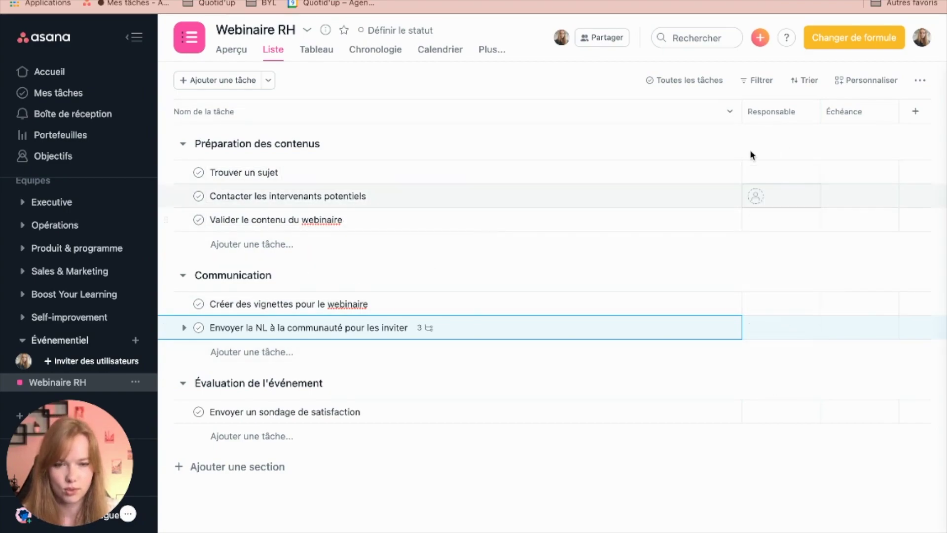
- Assign the three Préparation des contenus tasks and "Créer des vignettes pour le webinaire" to your own account
click(782, 170)
click(687, 199)
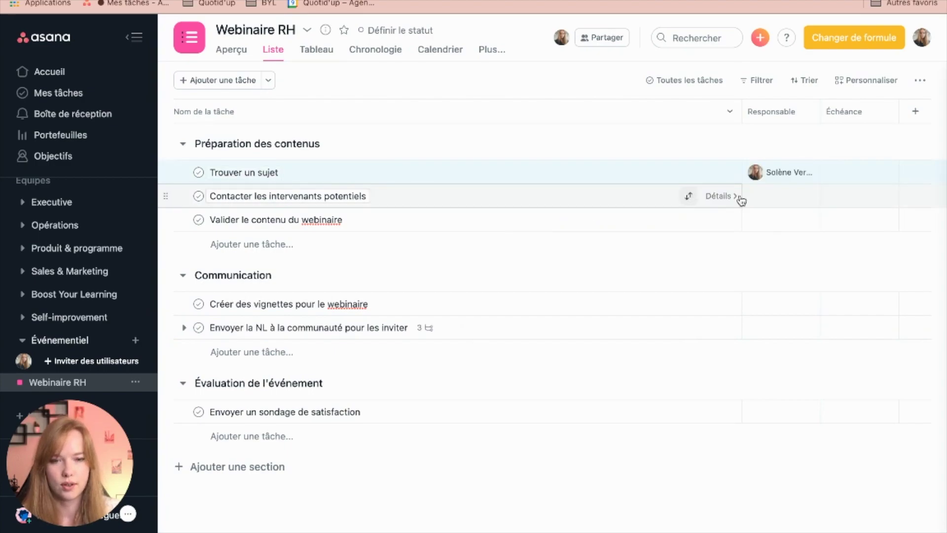
click(766, 198)
click(704, 230)
click(765, 220)
click(697, 257)
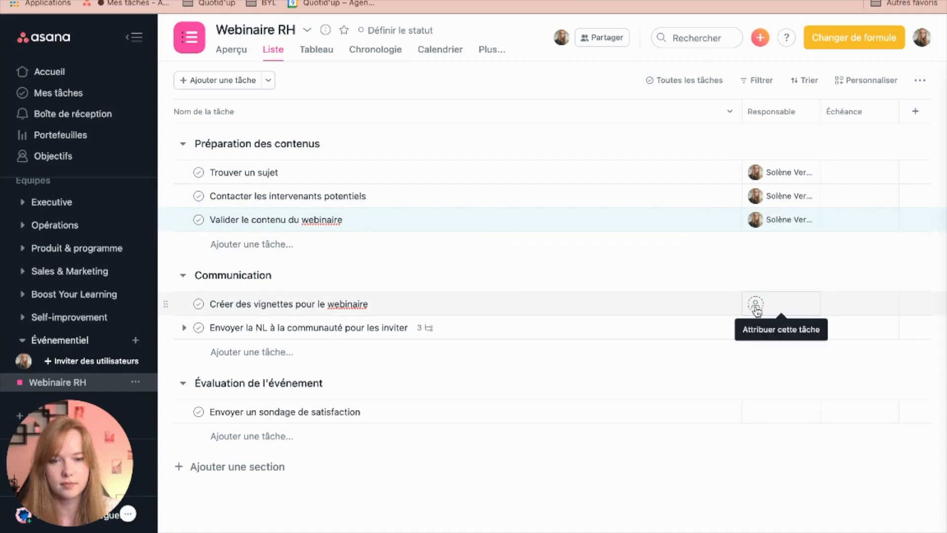
click(755, 303)
click(685, 330)
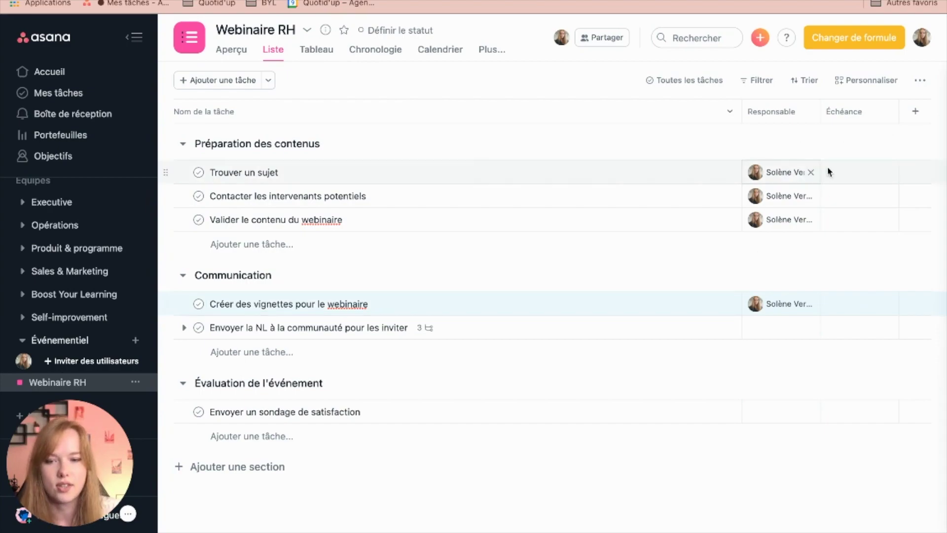
- Set due dates: "Trouver un sujet" 12/04/21, "Valider le contenu du webinaire" 14/04/21 and "Créer des vignettes pour le webinaire" 20/04/21
click(847, 172)
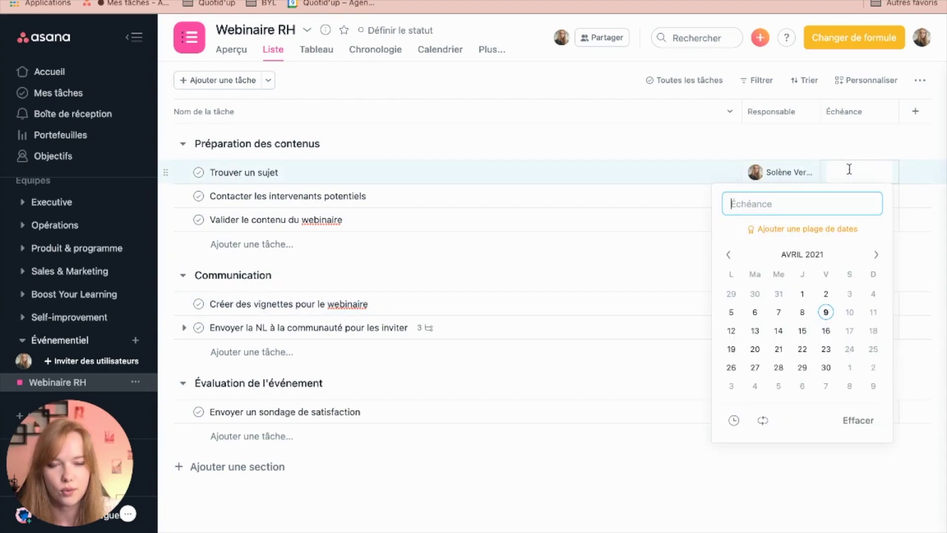
click(731, 331)
click(915, 265)
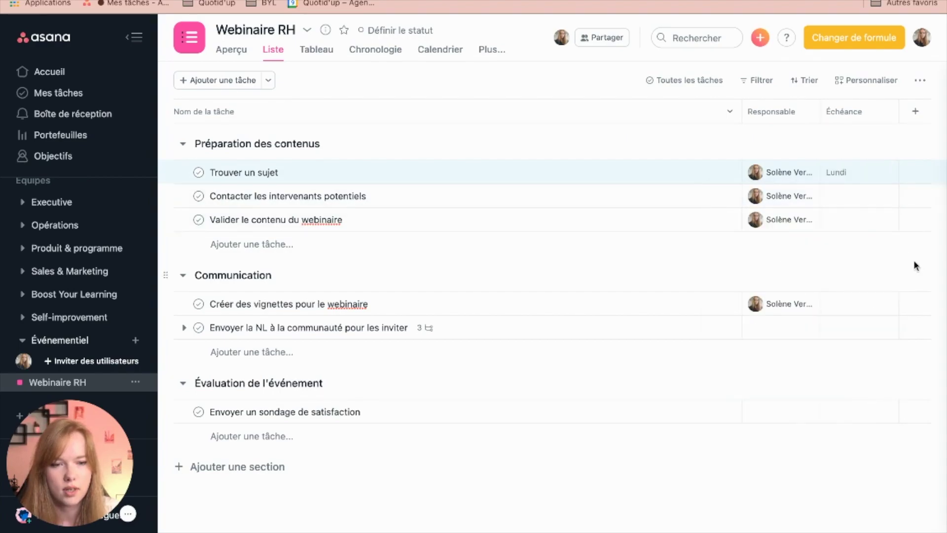
click(847, 220)
click(779, 378)
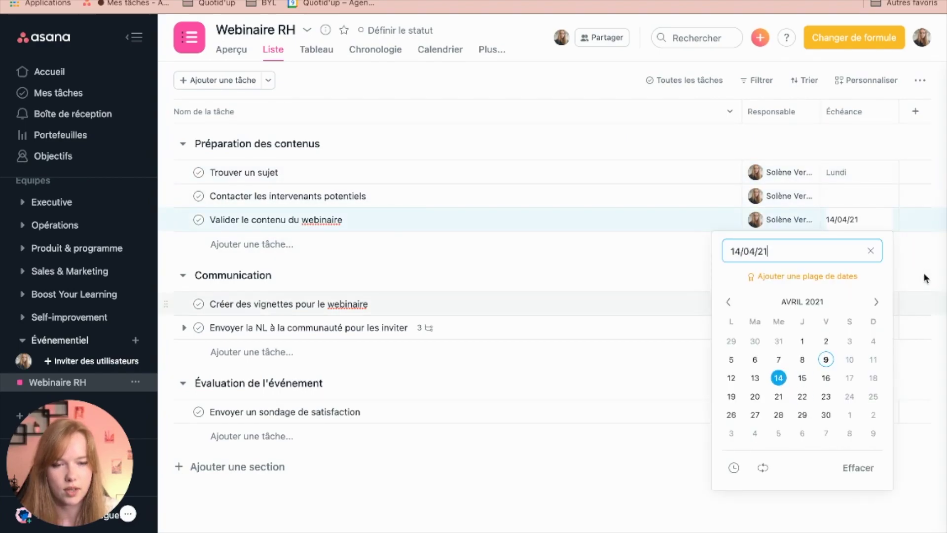
click(927, 276)
click(834, 305)
click(755, 199)
click(499, 291)
- Give the task "Créer des vignettes pour le webinaire" a two-line description: "Titre sur les vignettes : xxxx" and "Taile : x px..."
click(548, 306)
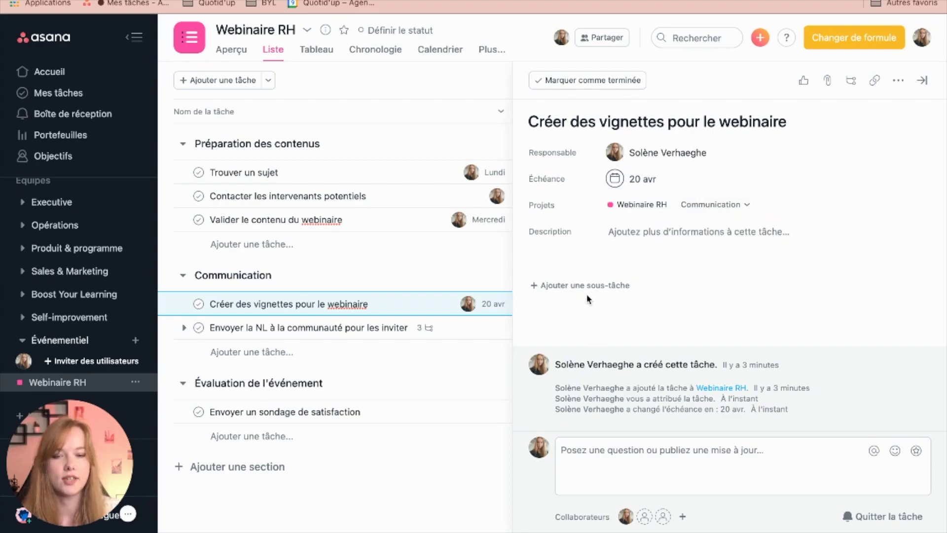
click(659, 238)
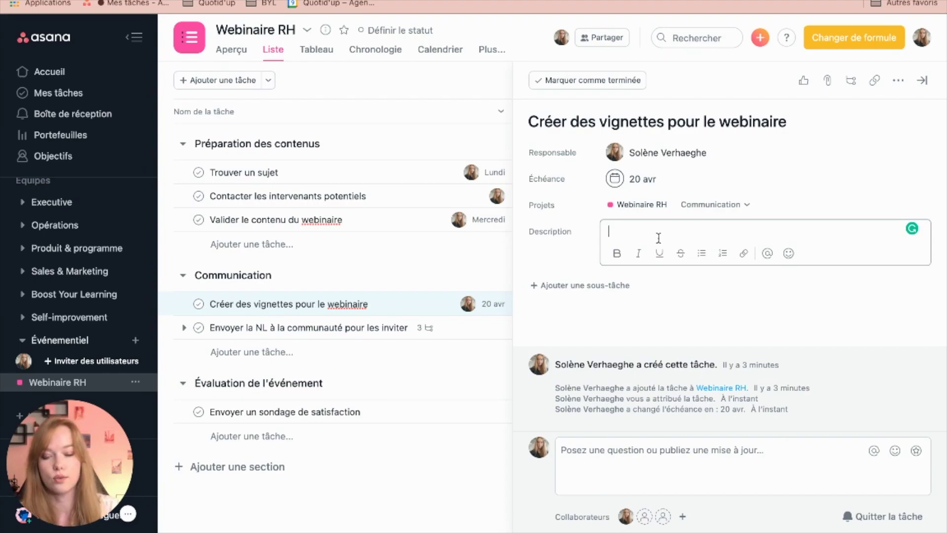
text(Titre sur)
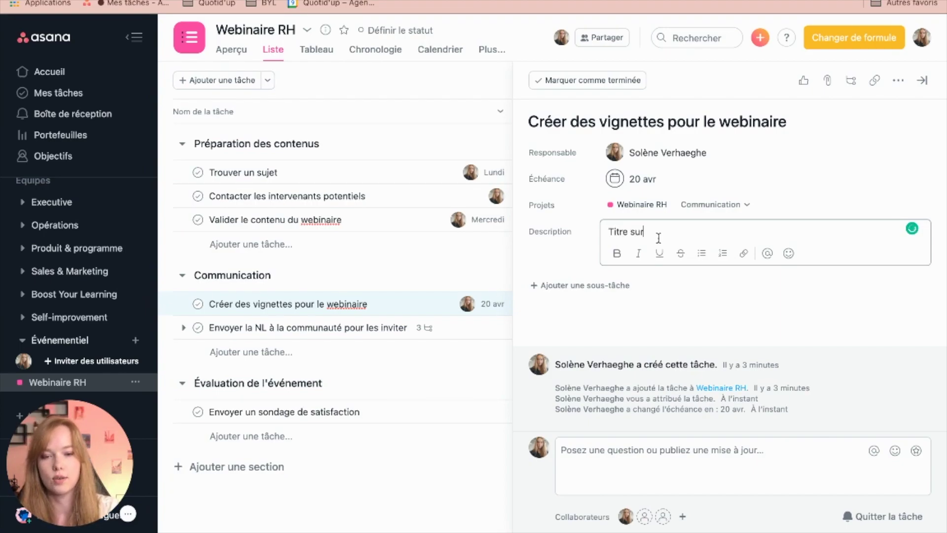
text( les vignettes )
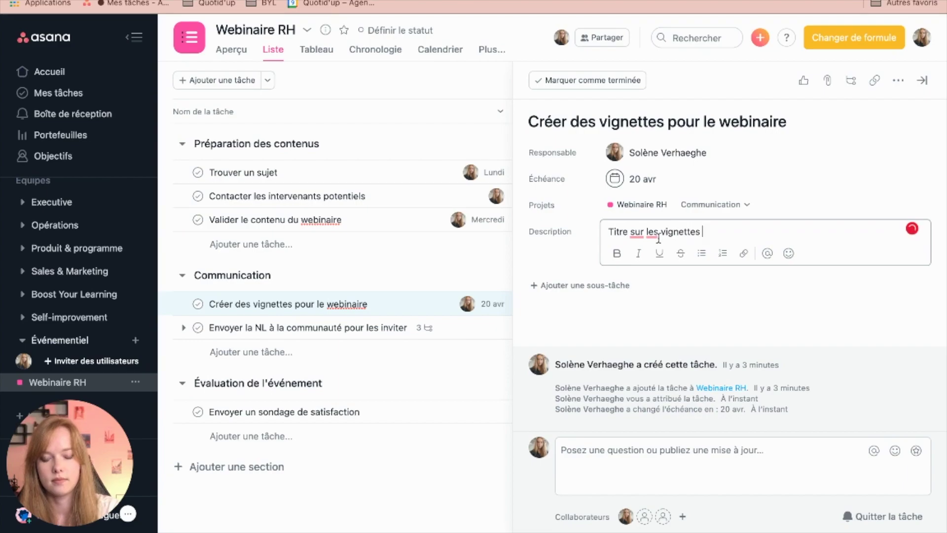
text(: xxxx)
key(Return)
text(Taile :)
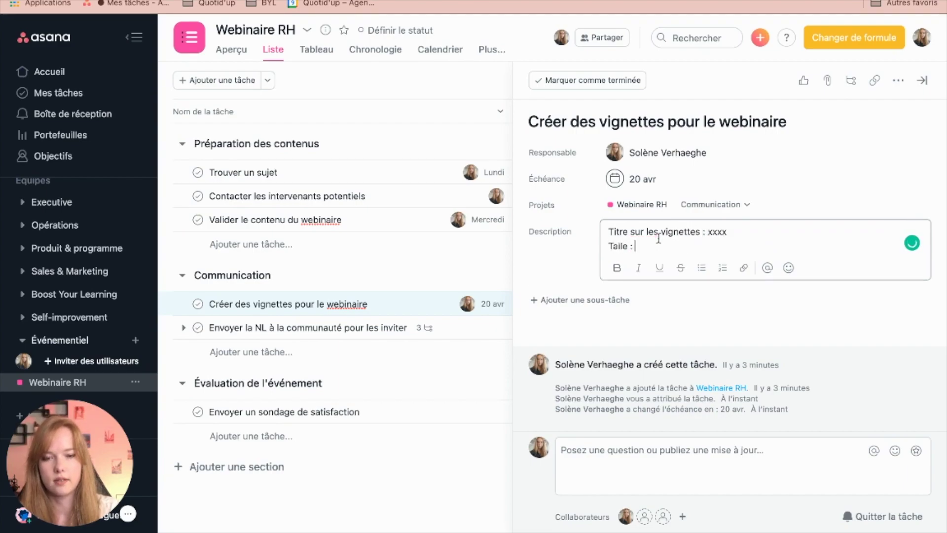
text( x p)
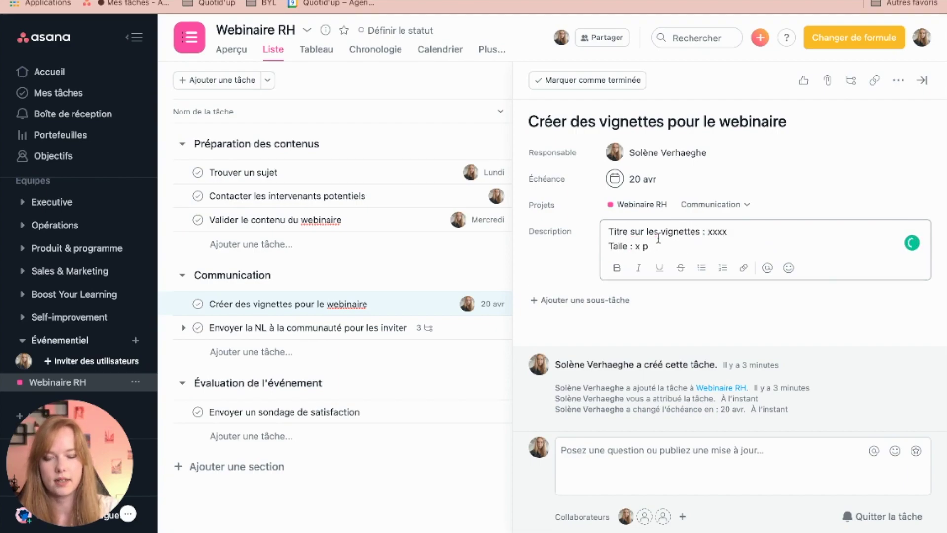
text(x...)
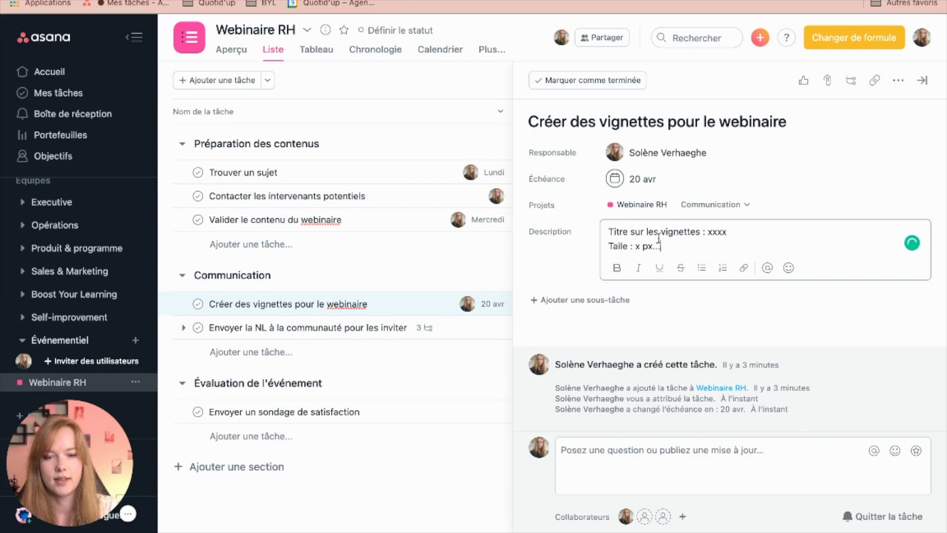
click(921, 82)
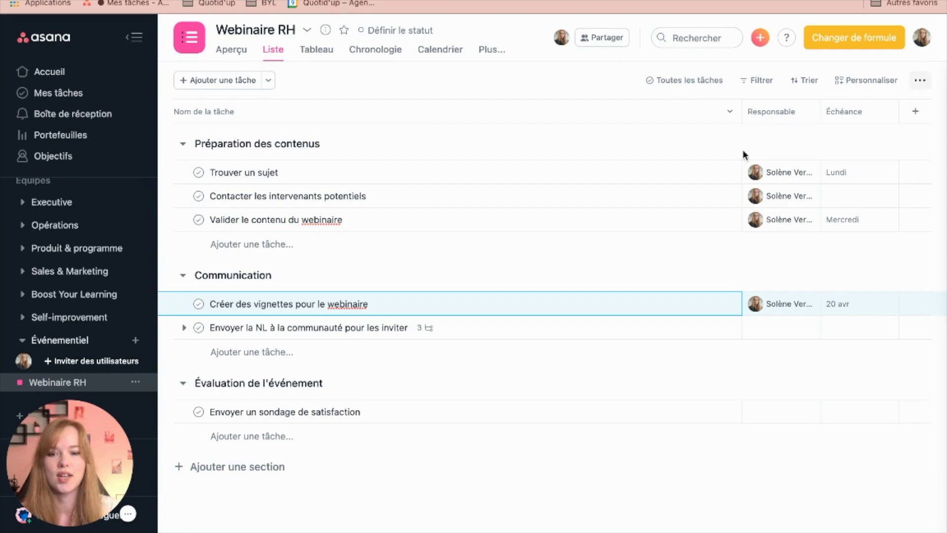
- Look at the file sources available for attachments in the details of "Créer des vignettes pour le webinaire"
click(569, 305)
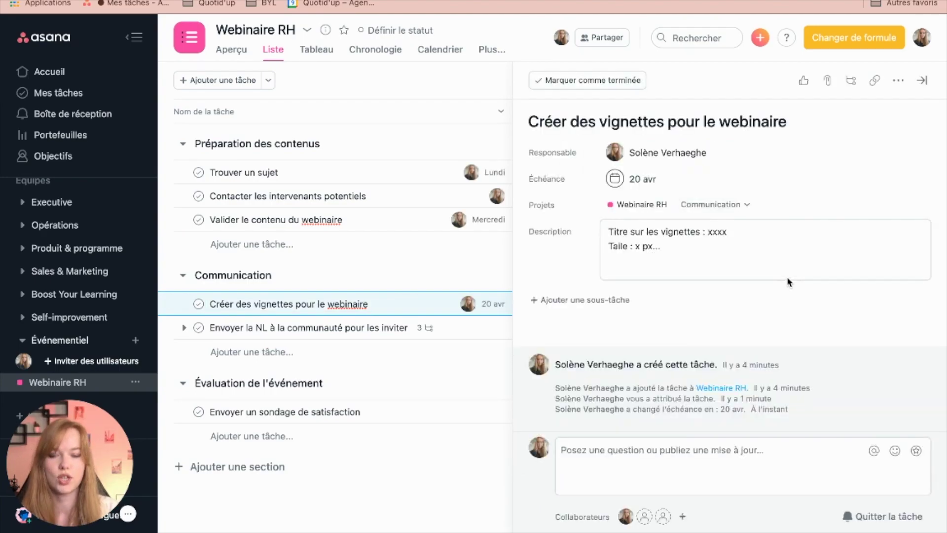
click(829, 80)
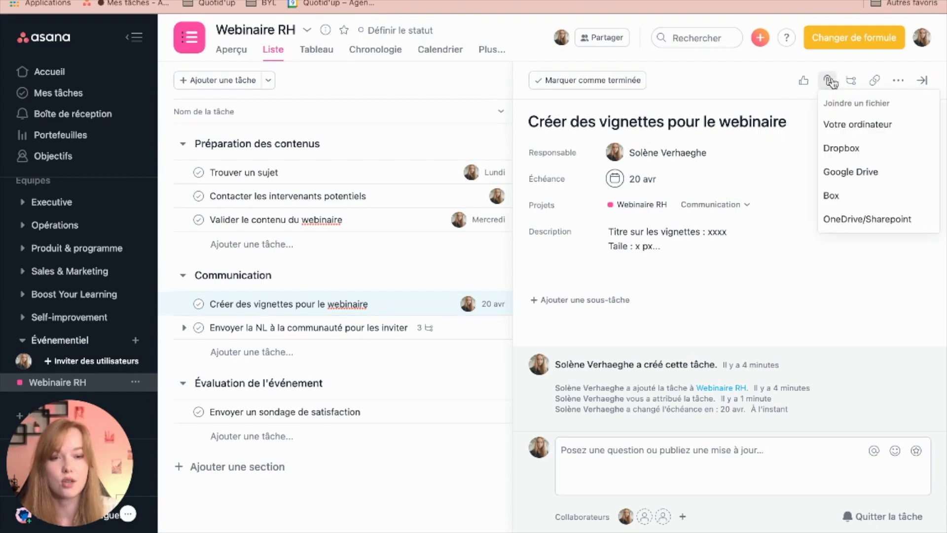
click(707, 75)
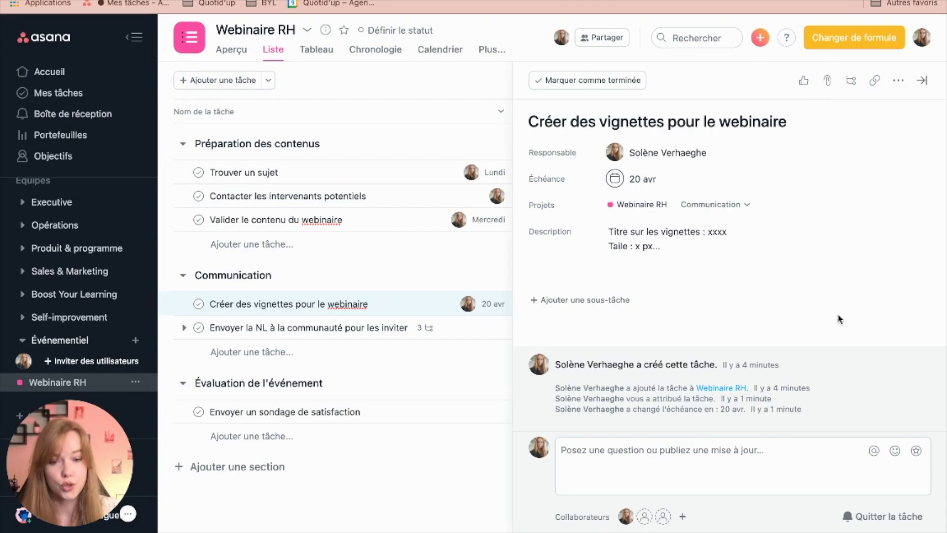
- Post a comment on the vignettes task mentioning the assignee, with the text "peux-tu s'il te plait valider ces vignettes ?"
click(648, 444)
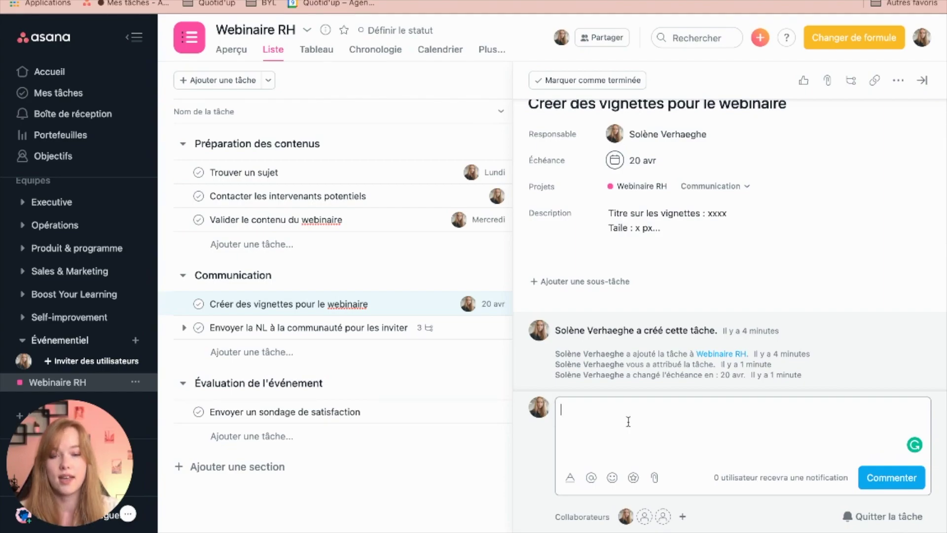
text(@)
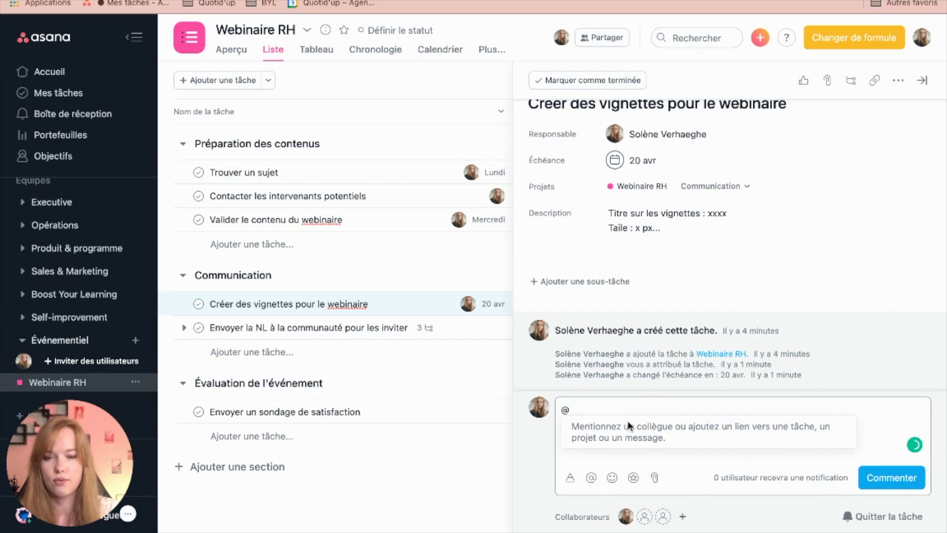
text(so)
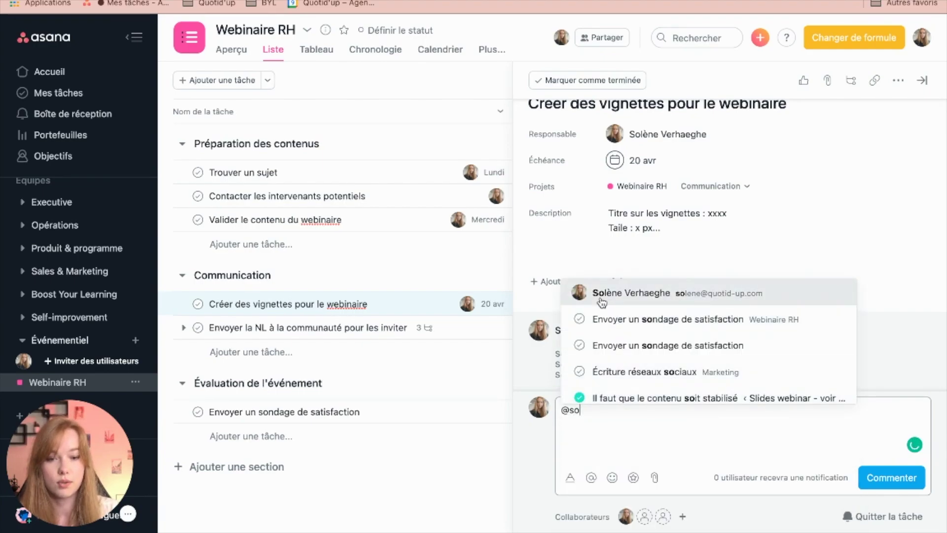
click(601, 296)
text(peux-tu)
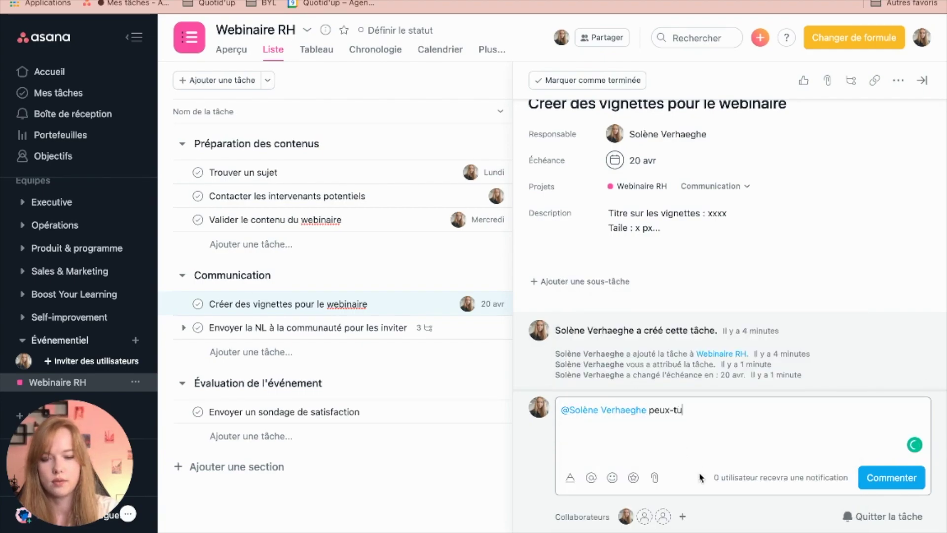
text( s'il te plait)
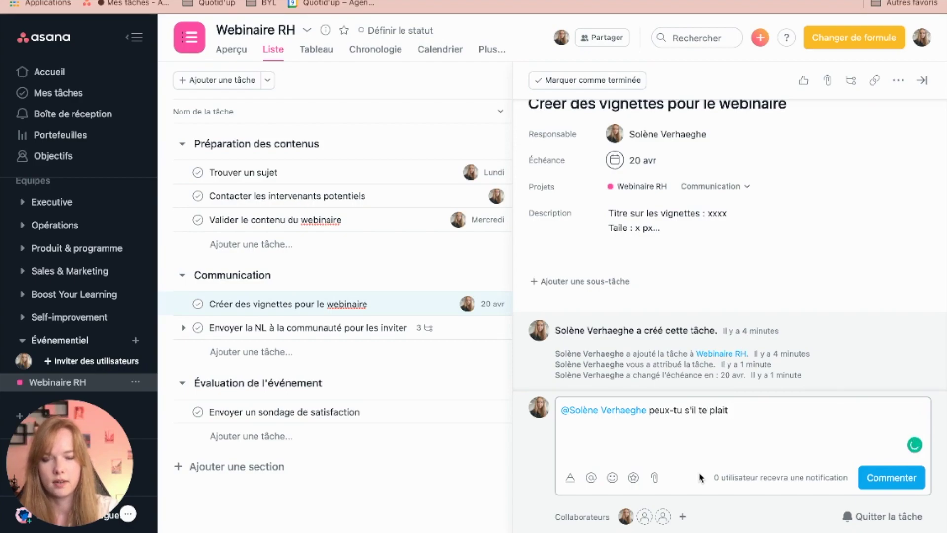
text( valider ces vign)
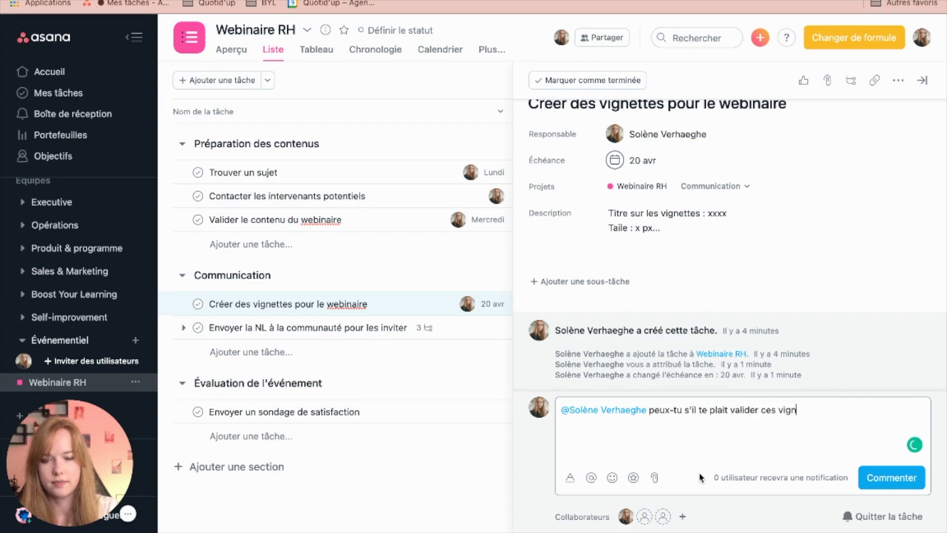
text(ettes ?)
click(891, 477)
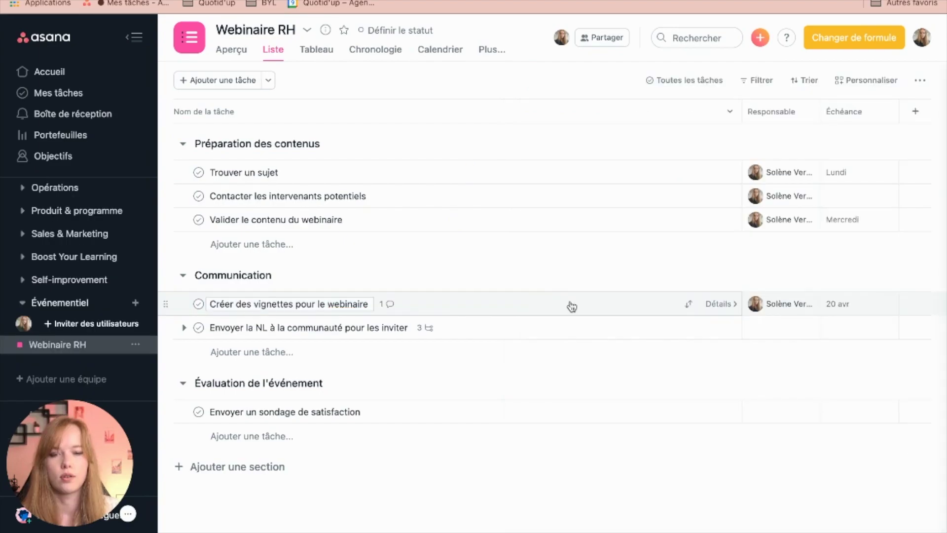
- Attach the file "Posts Insta Motivation.png" from the computer's Téléchargements folder to the task "Créer des vignettes pour le webinaire"
click(572, 307)
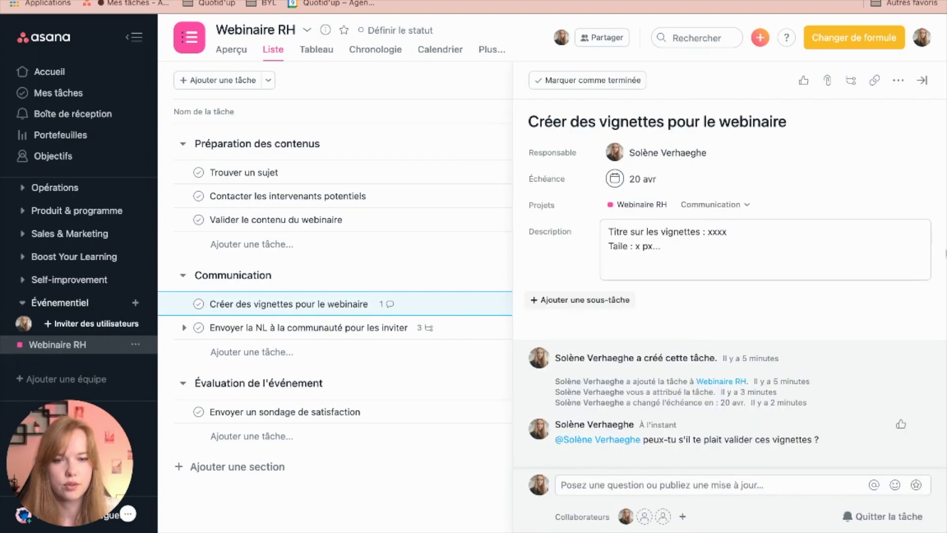
click(827, 80)
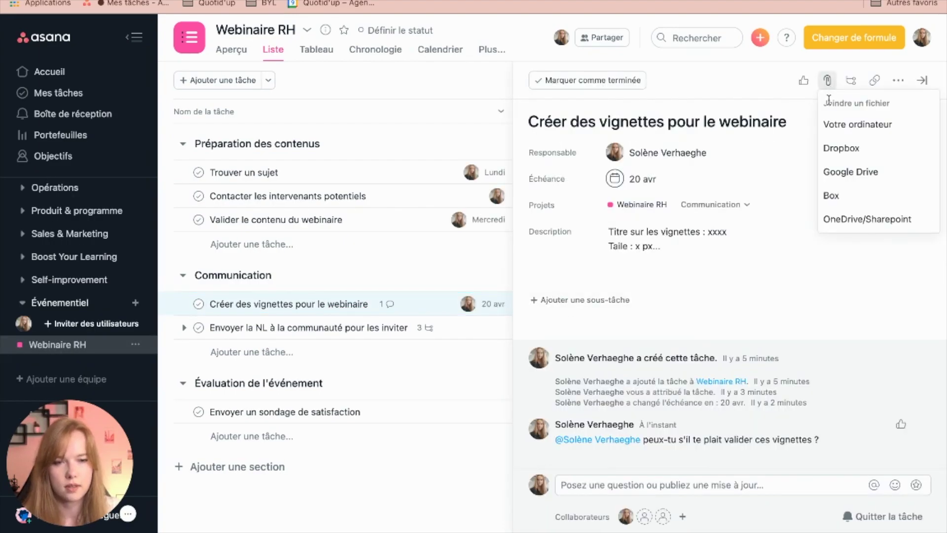
click(842, 131)
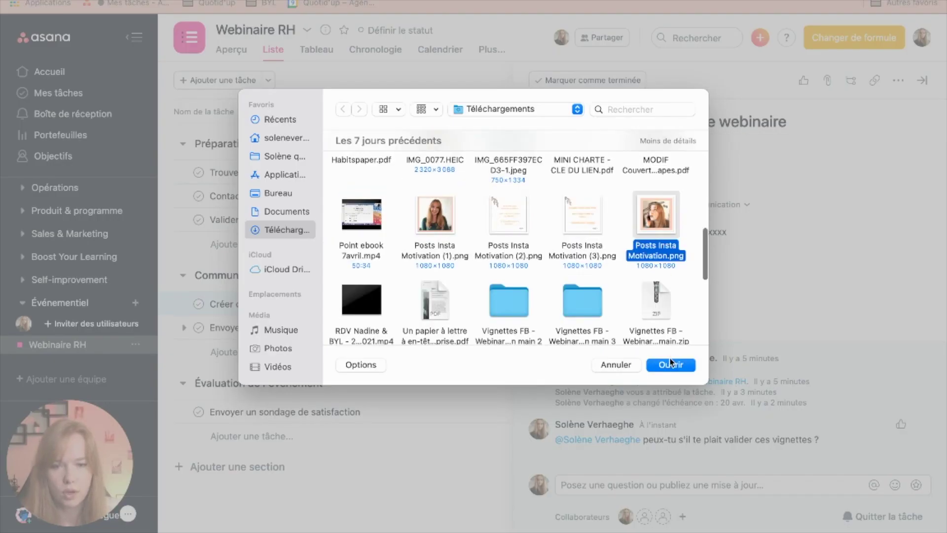
click(671, 364)
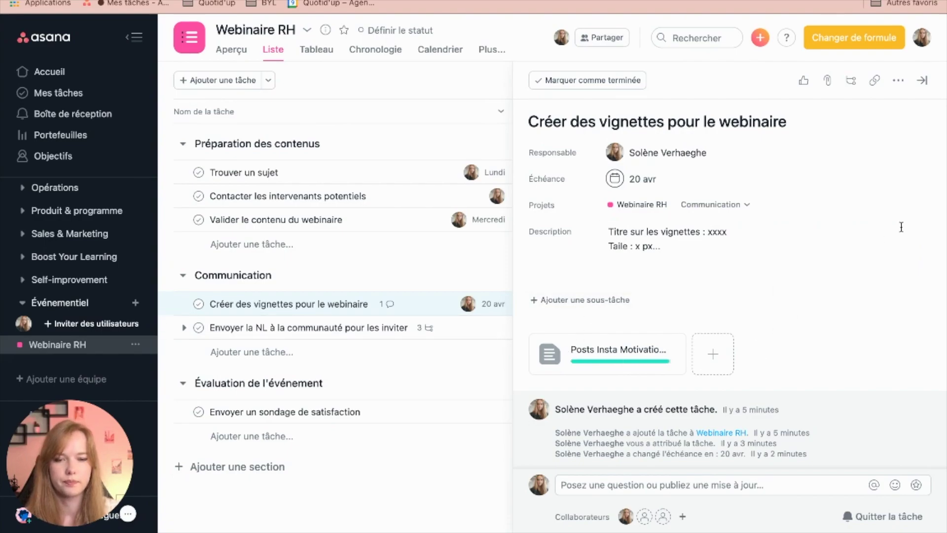
- Add the file "ALPHABET ANGLAIS.pdf" from the computer's Téléchargements folder to the key resources in the Webinaire RH project overview
click(923, 80)
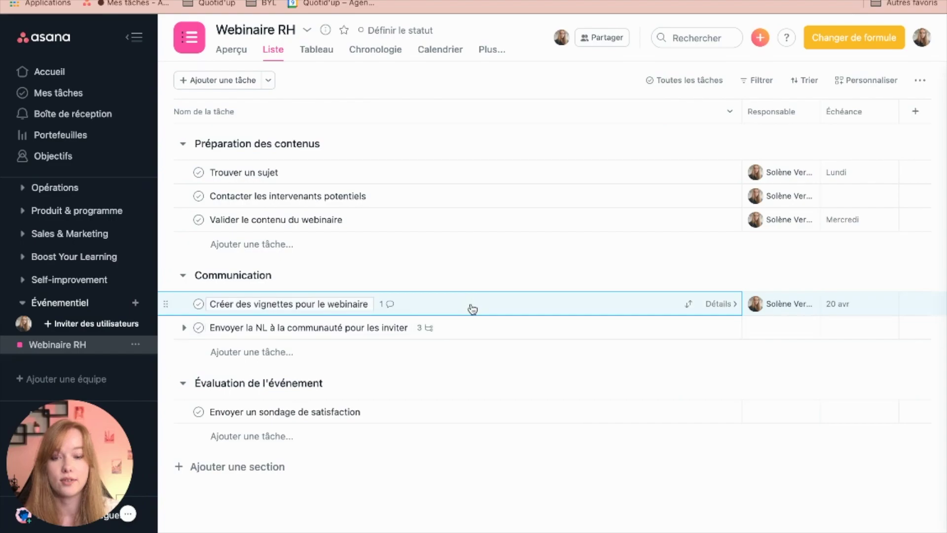
click(223, 57)
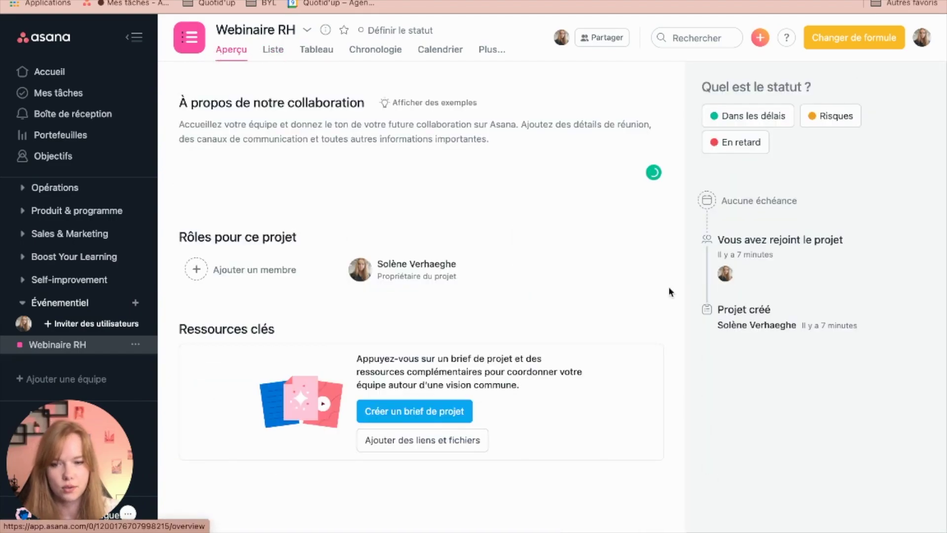
click(420, 441)
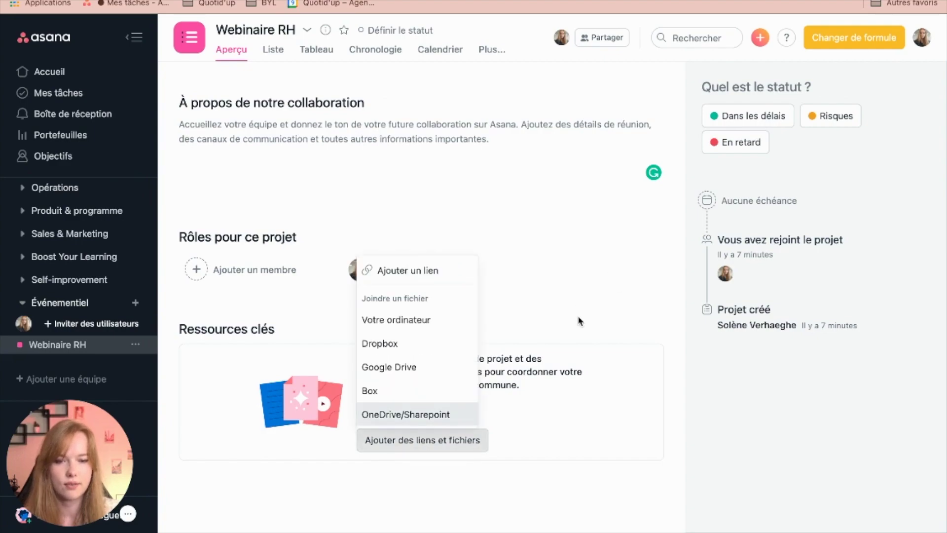
click(420, 327)
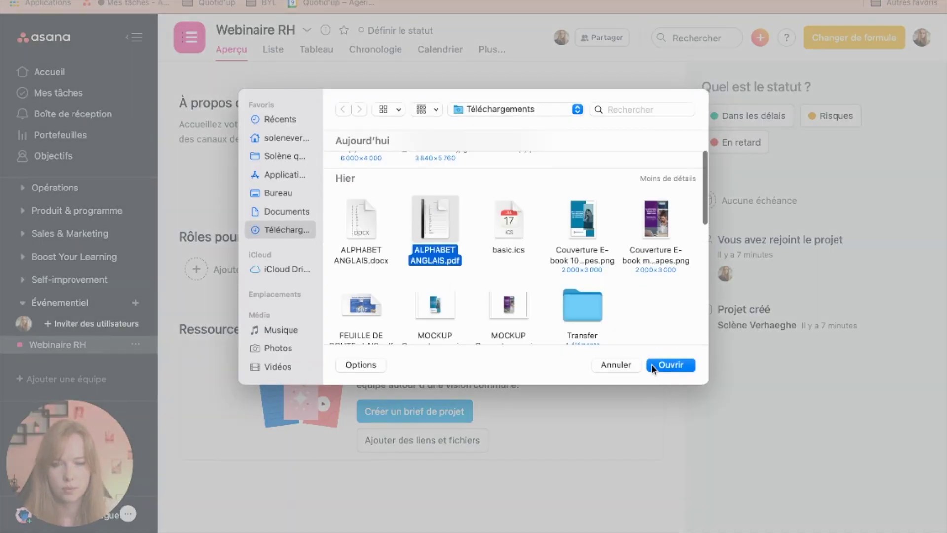
click(652, 366)
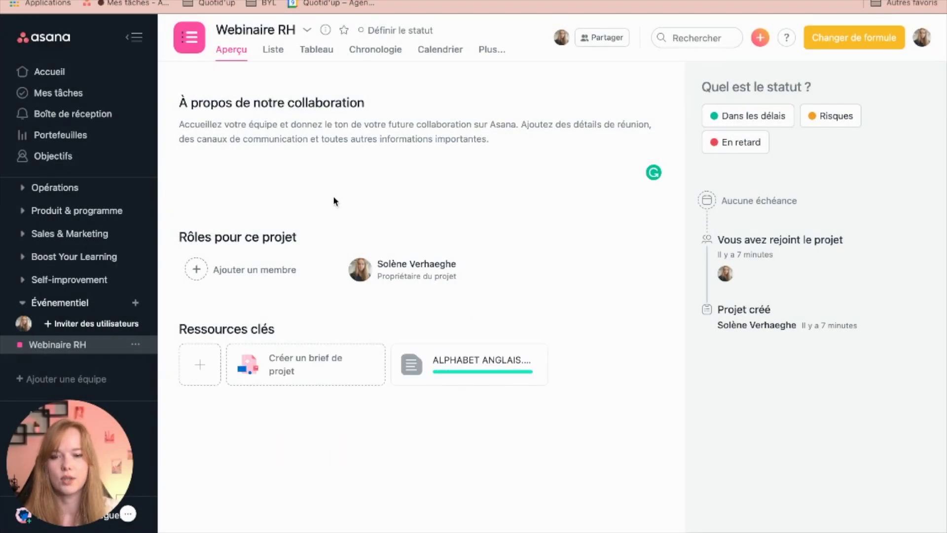
click(273, 51)
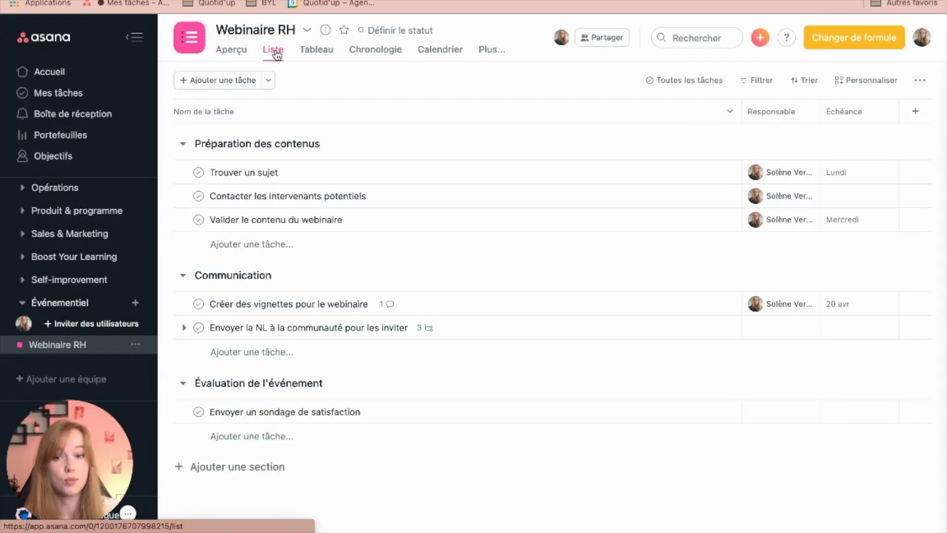
click(230, 55)
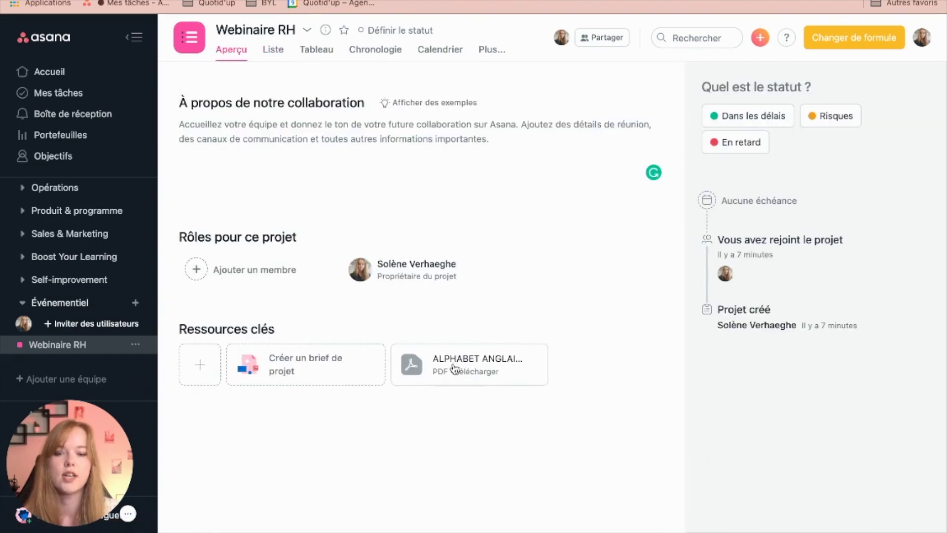
- Show the Étiquettes field as a column in the project's task list
click(279, 51)
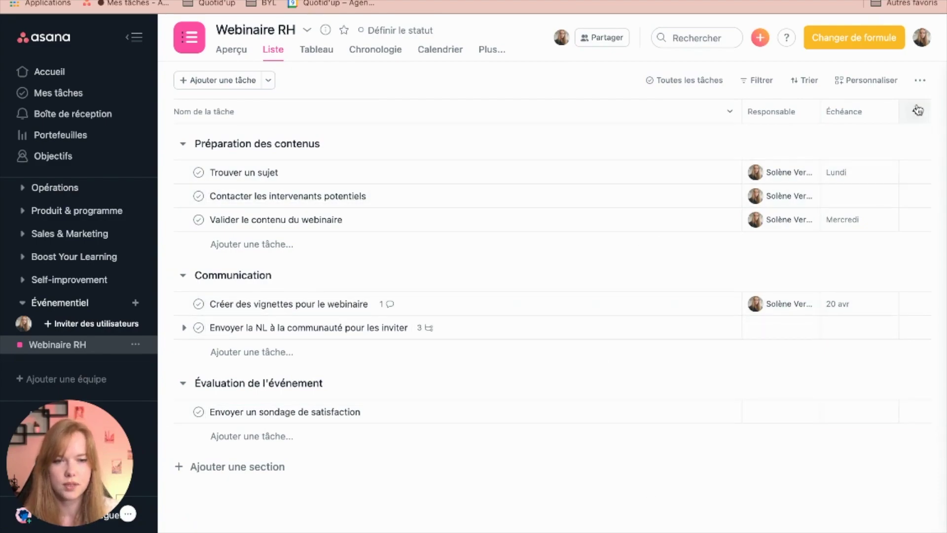
click(890, 83)
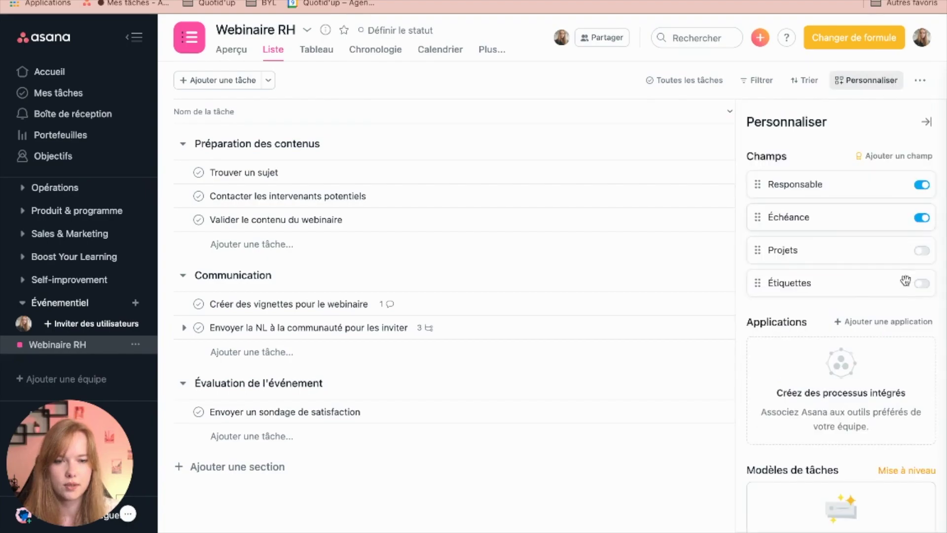
click(924, 284)
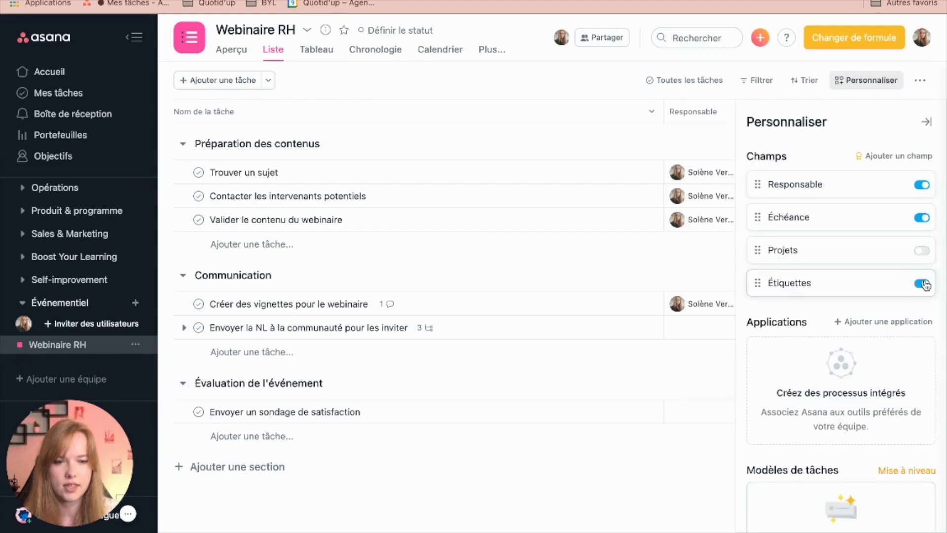
click(637, 140)
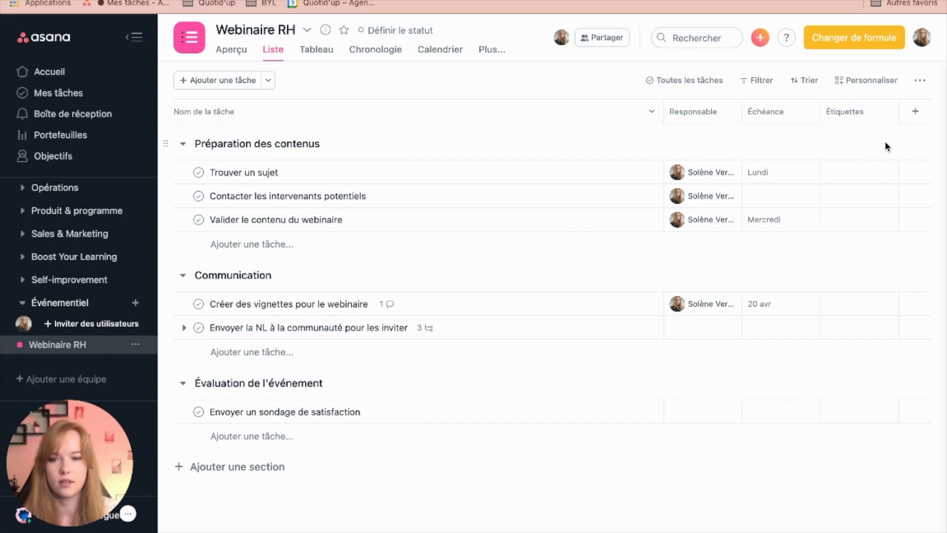
- Tag the task "Trouver un sujet" with "Priorité élevée"
click(848, 171)
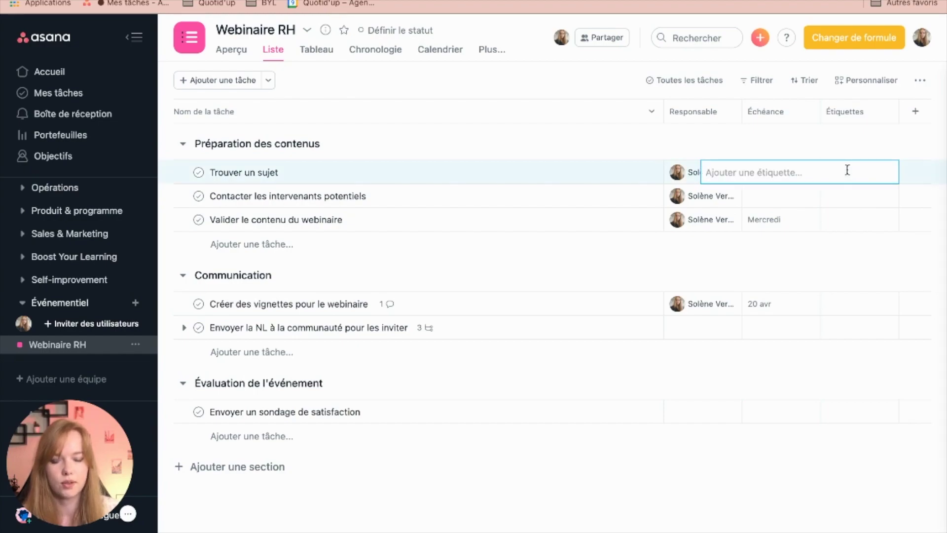
text(prio)
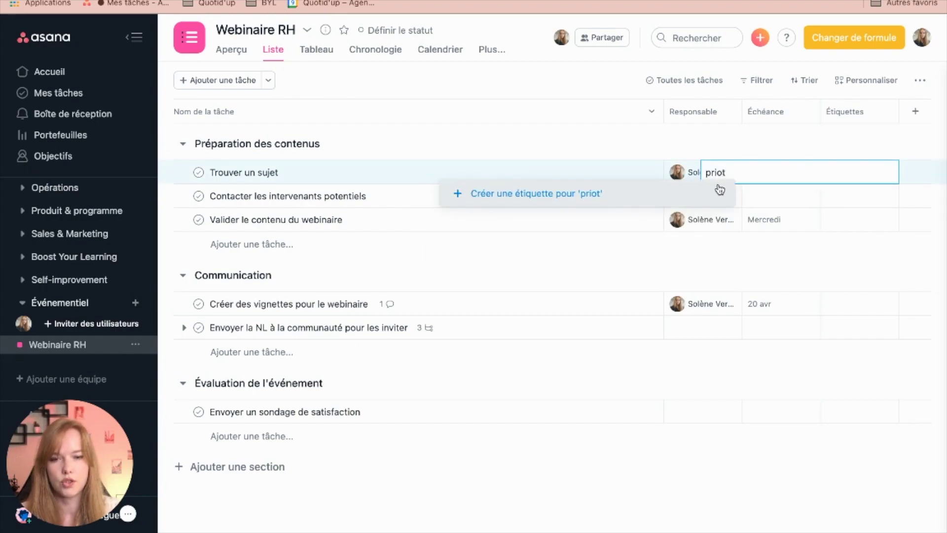
click(592, 197)
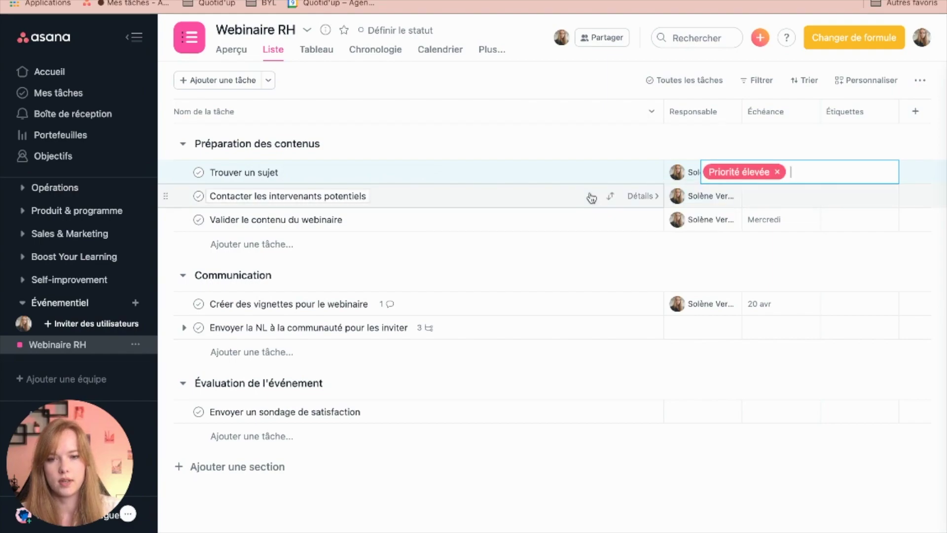
click(815, 138)
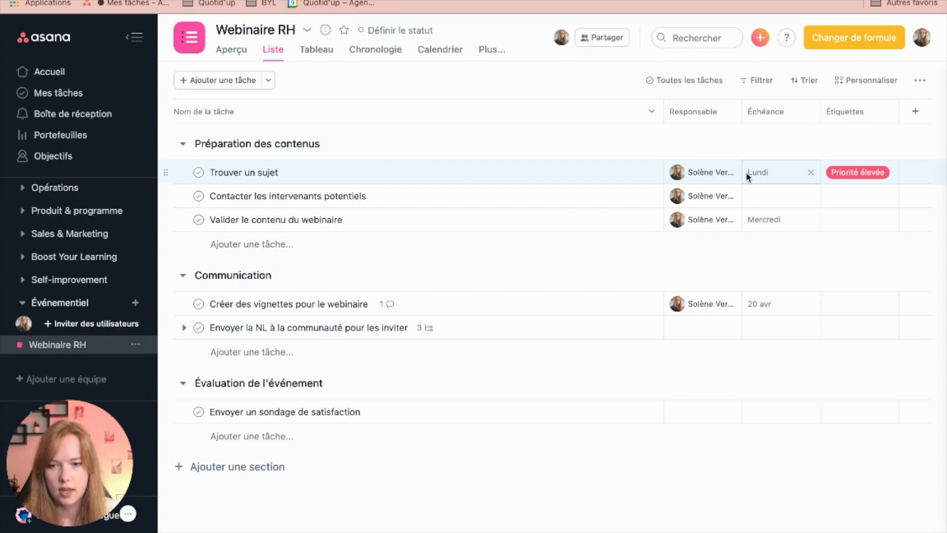
- Set the due date of the task "Trouver un sujet" to 20 avril
click(767, 304)
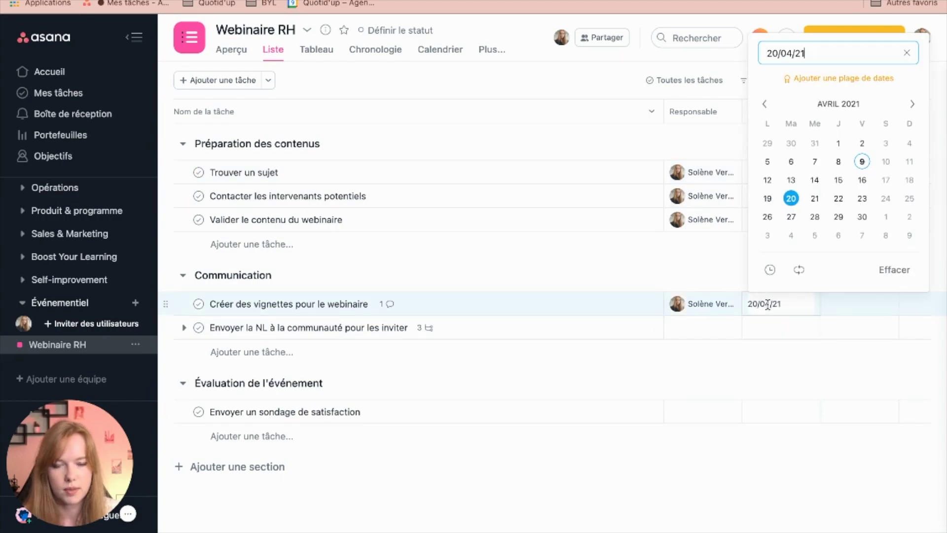
click(712, 261)
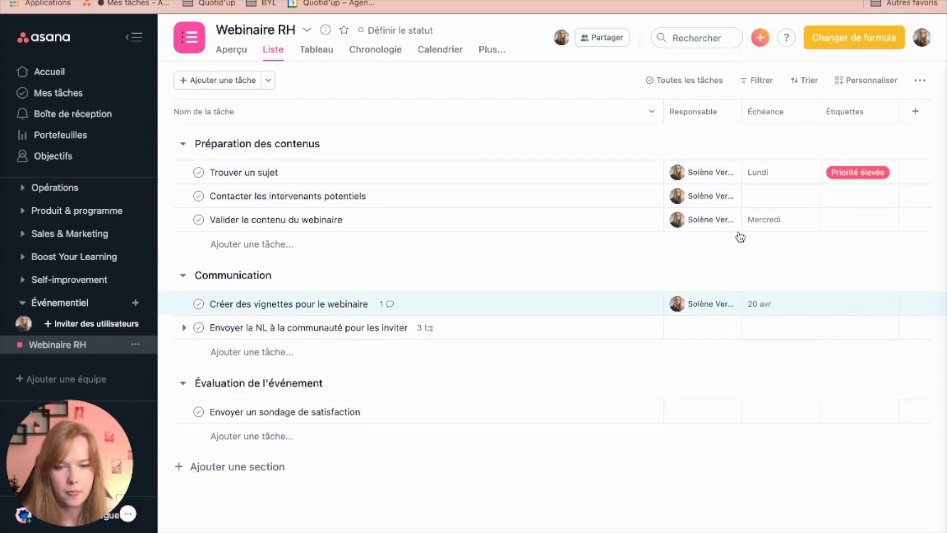
click(766, 174)
click(792, 350)
click(706, 278)
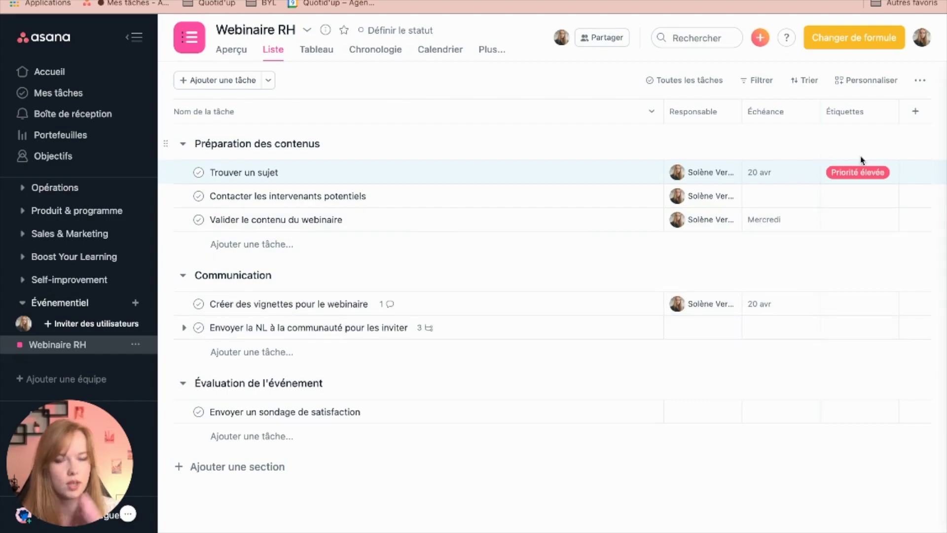
- Tag the task "Envoyer la NL à la communauté pour les inviter" with "Priorité élevée"
click(845, 335)
text(pri)
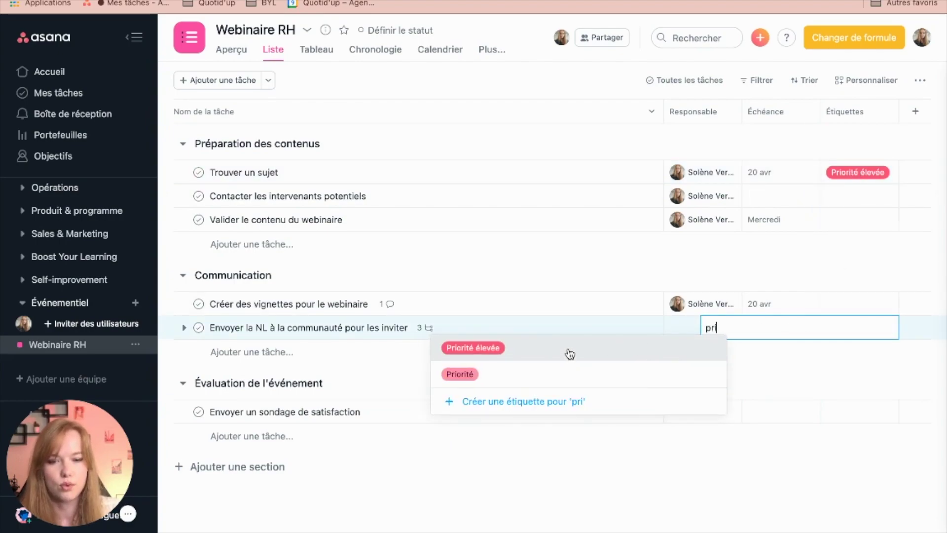
key(Return)
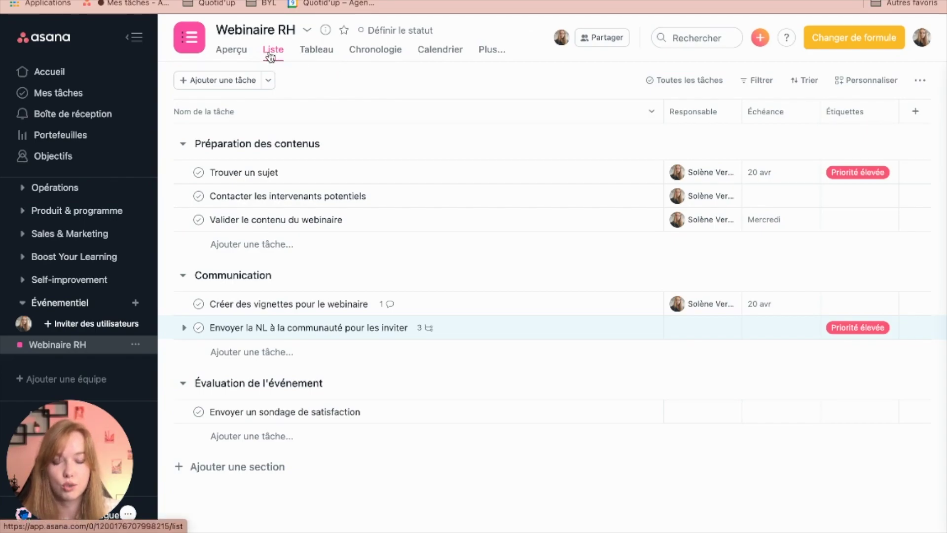
- Examine the Webinaire RH tasks in the board and the April 2021 calendar, as well as the project overview and task list
click(314, 53)
click(344, 112)
click(351, 161)
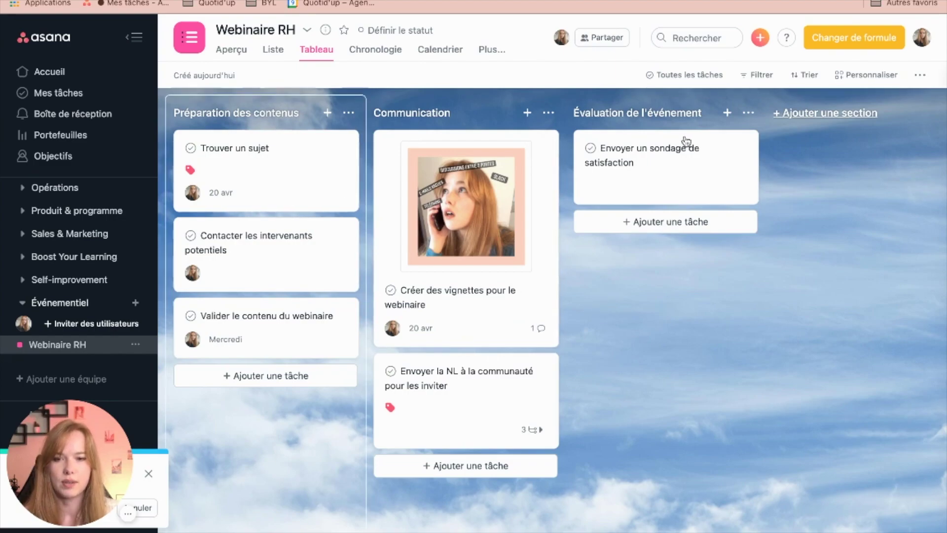
click(452, 53)
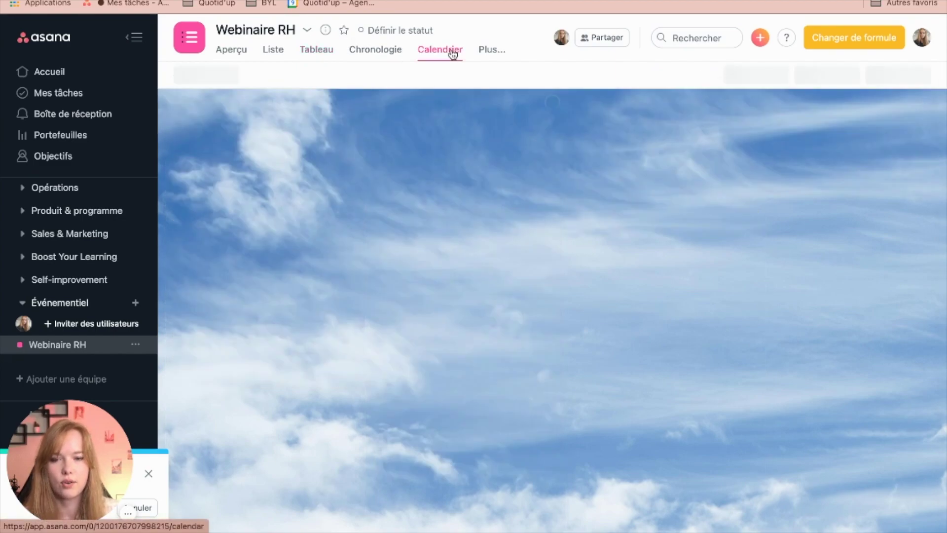
scroll(543, 307, down, 3)
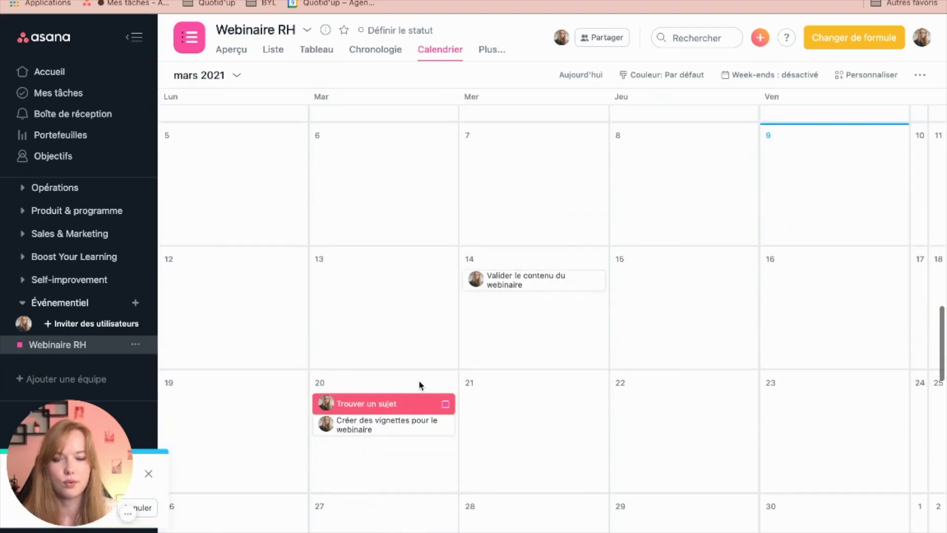
scroll(611, 413, down, 2)
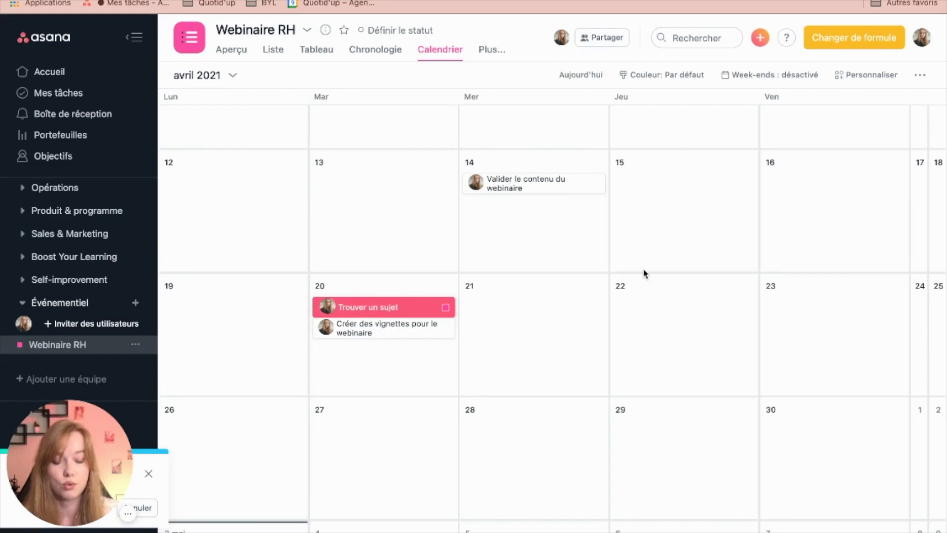
scroll(645, 273, up, 2)
scroll(646, 394, down, 2)
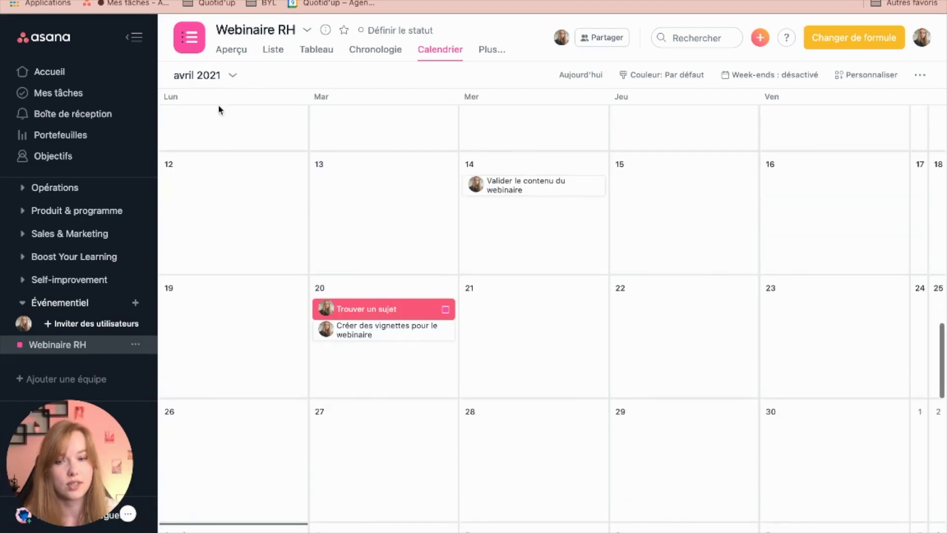
click(232, 59)
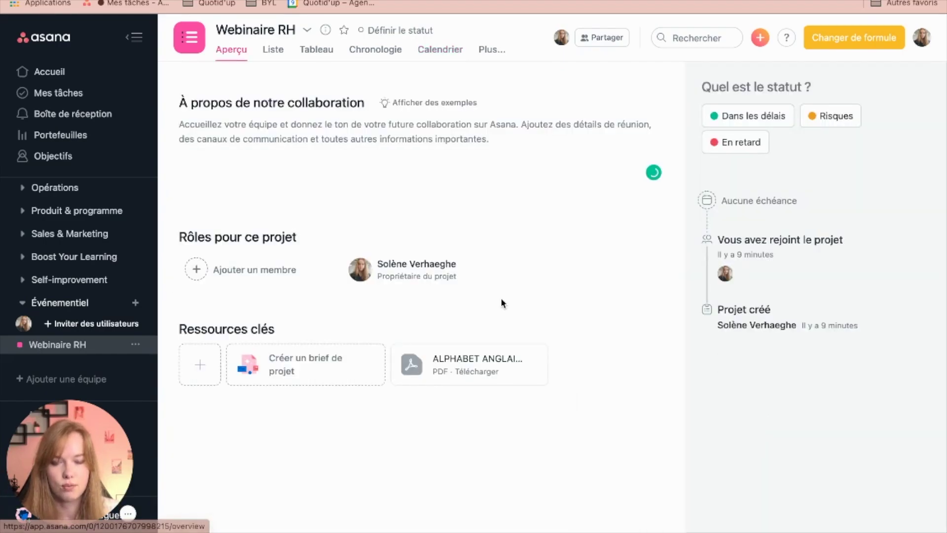
click(273, 54)
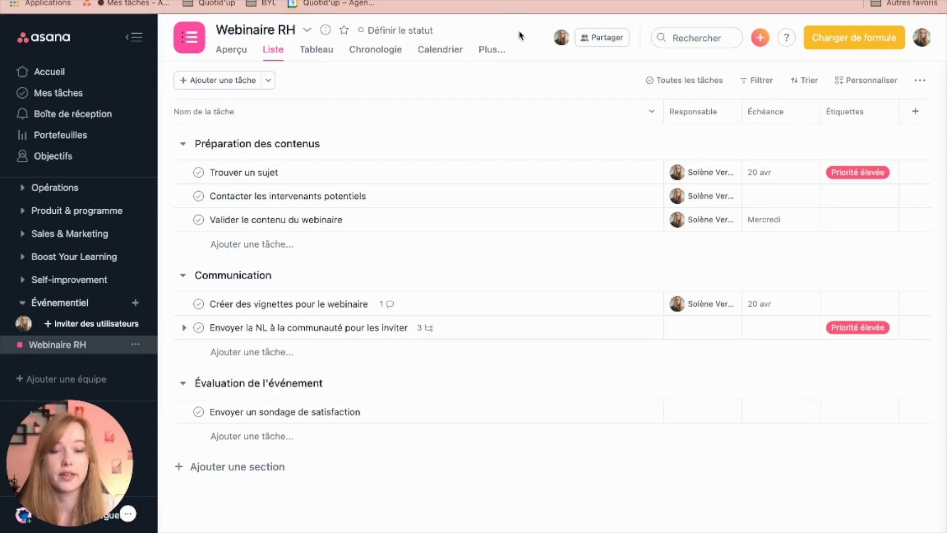
- Publish a project status update of "Risques" titled "Mise à jour du 9 avril" with the summary "On ne trouve d'intervenants !!!"
click(404, 32)
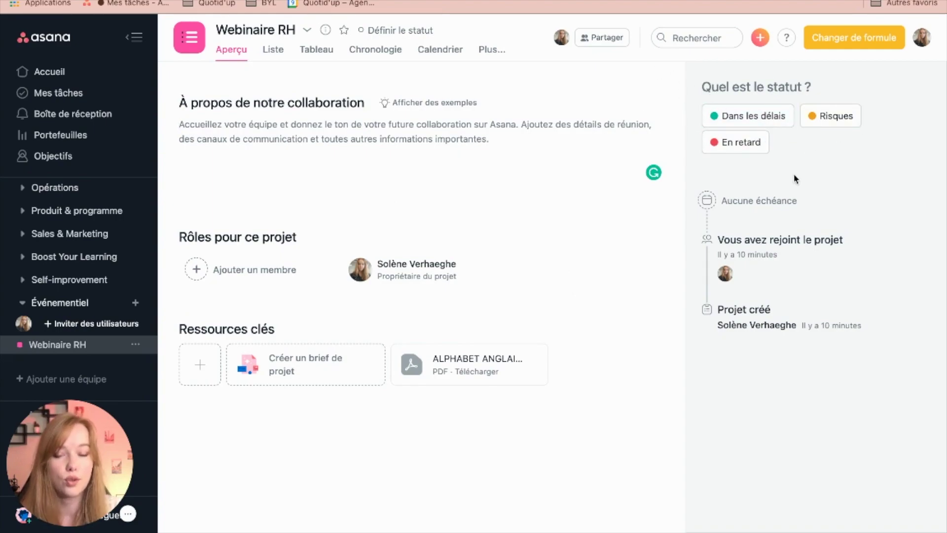
click(838, 118)
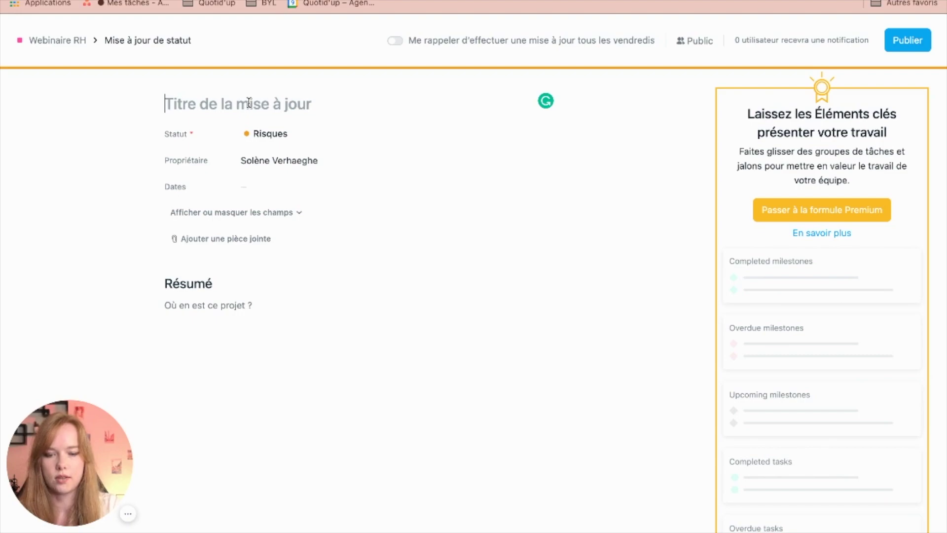
text(Mise à jour du)
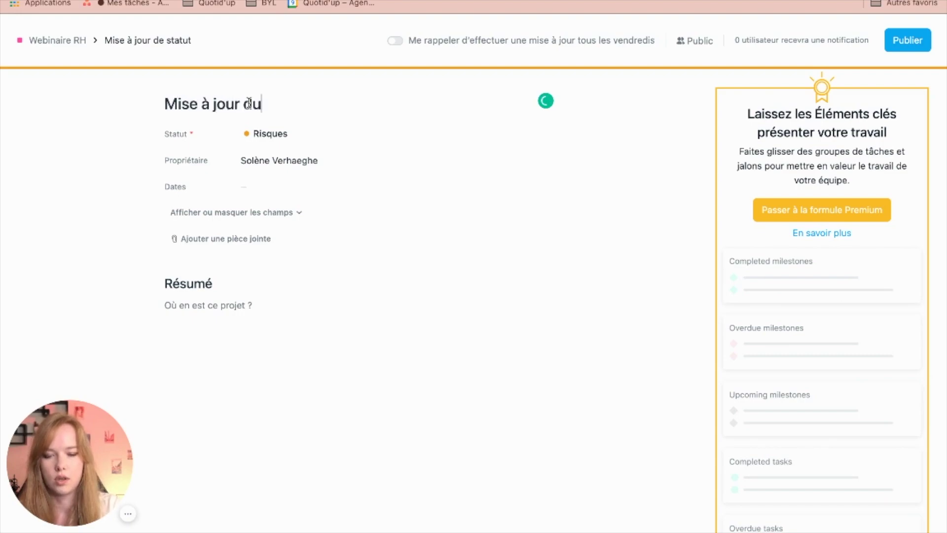
text( 9 avril)
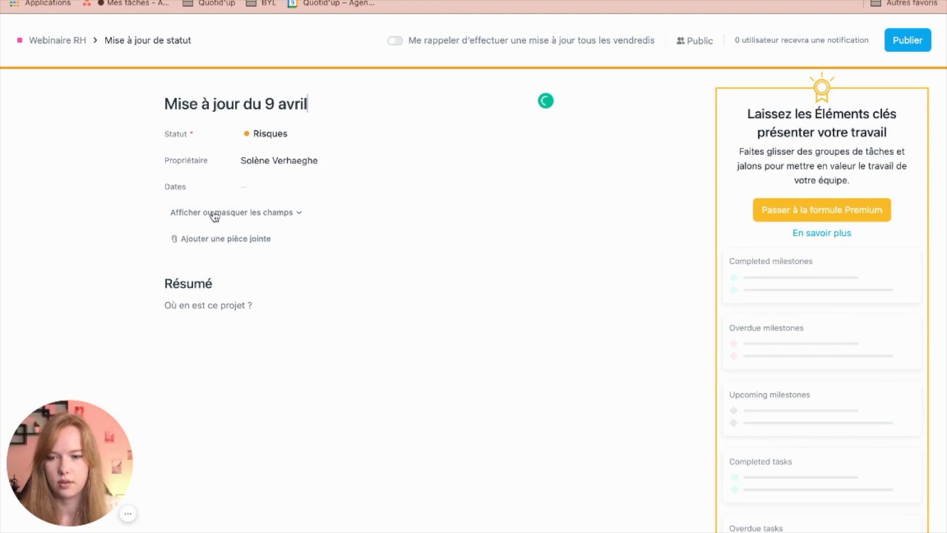
click(199, 306)
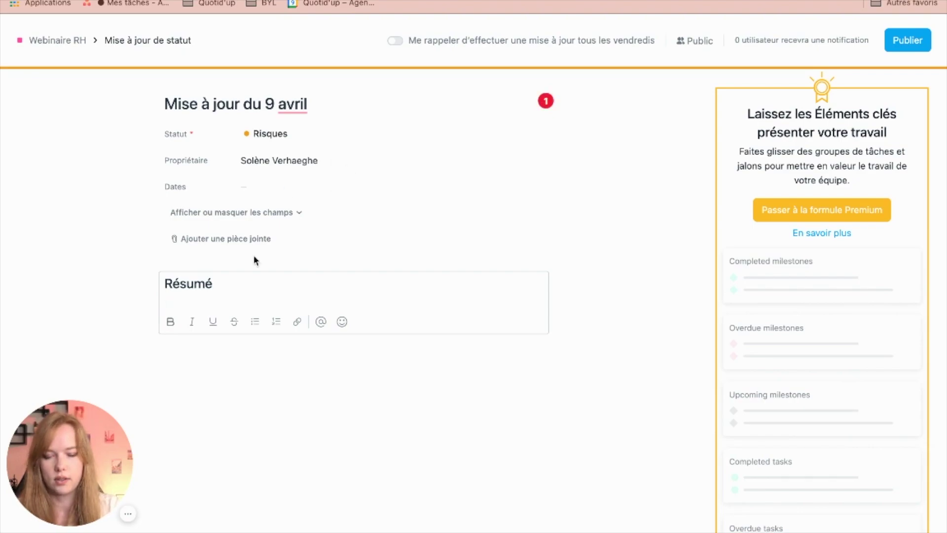
text(On ne trouve d'inter)
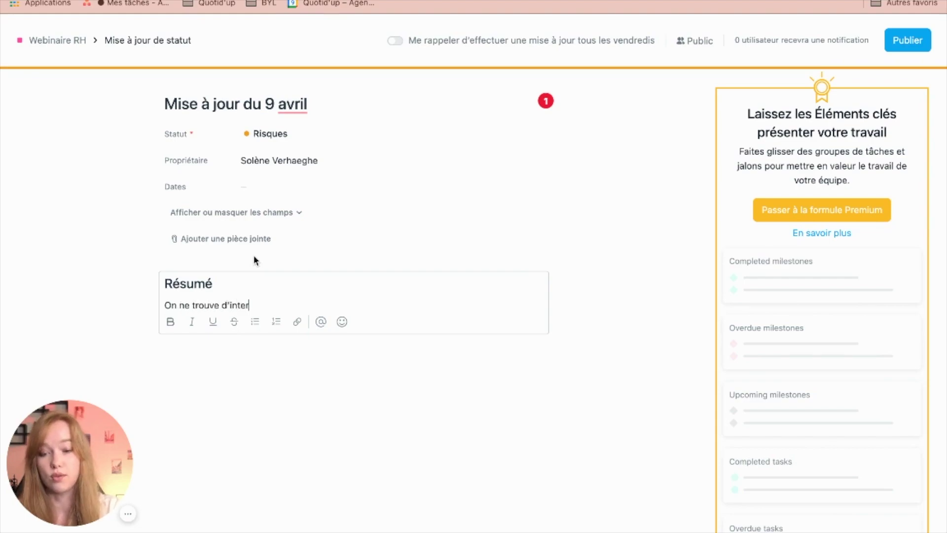
text(venants !!!)
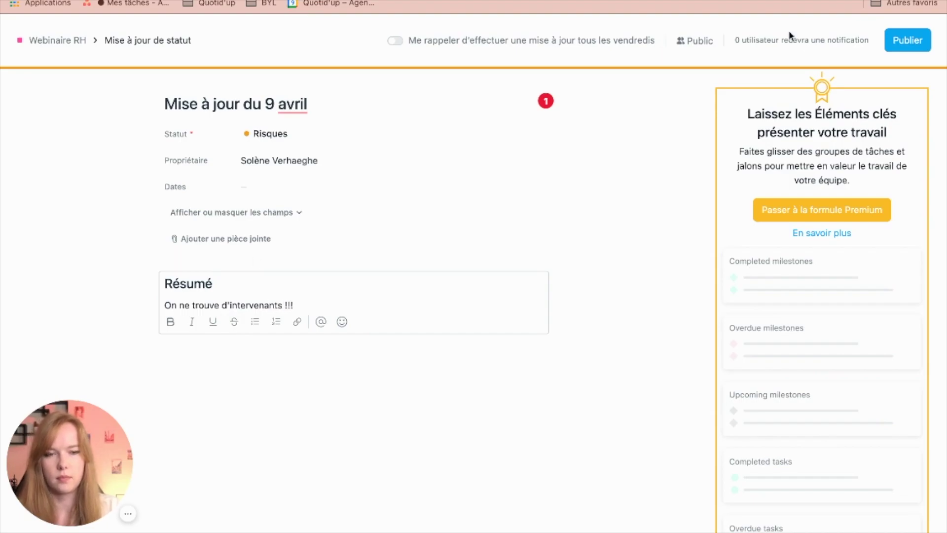
click(909, 44)
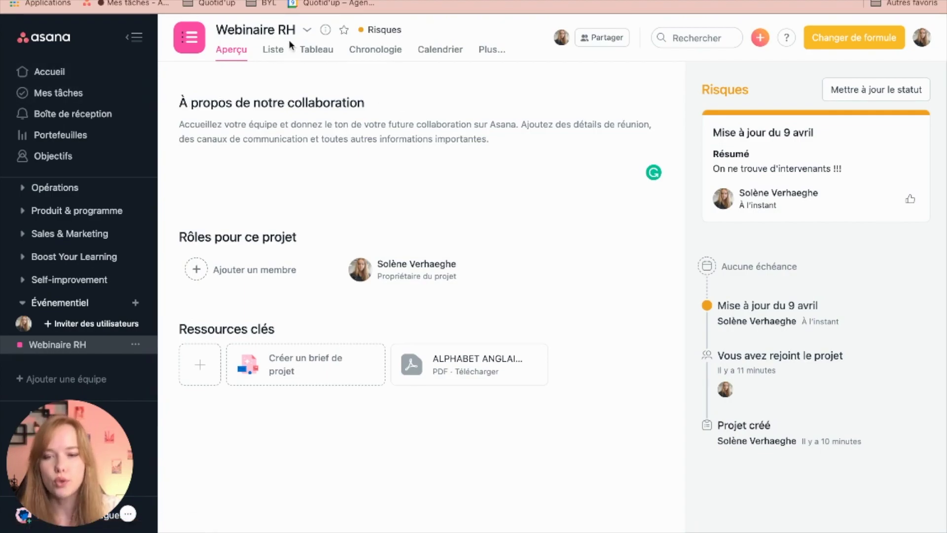
- Mark the tasks "Trouver un sujet" and "Contacter les intervenants potentiels" as complete in the Webinaire RH task list
click(274, 51)
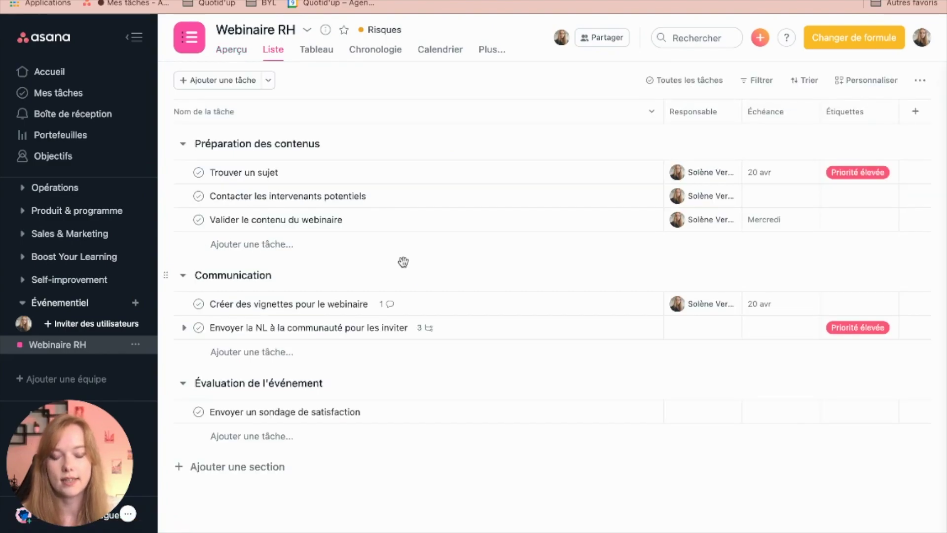
click(198, 174)
click(198, 196)
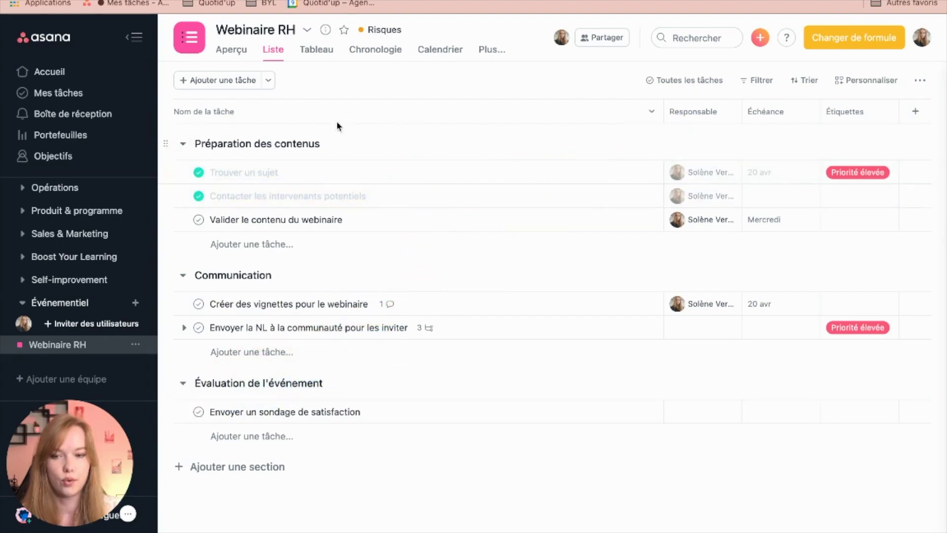
- Examine the Webinaire RH project overview, as well as the upcoming tasks and favourites on the home page
click(238, 50)
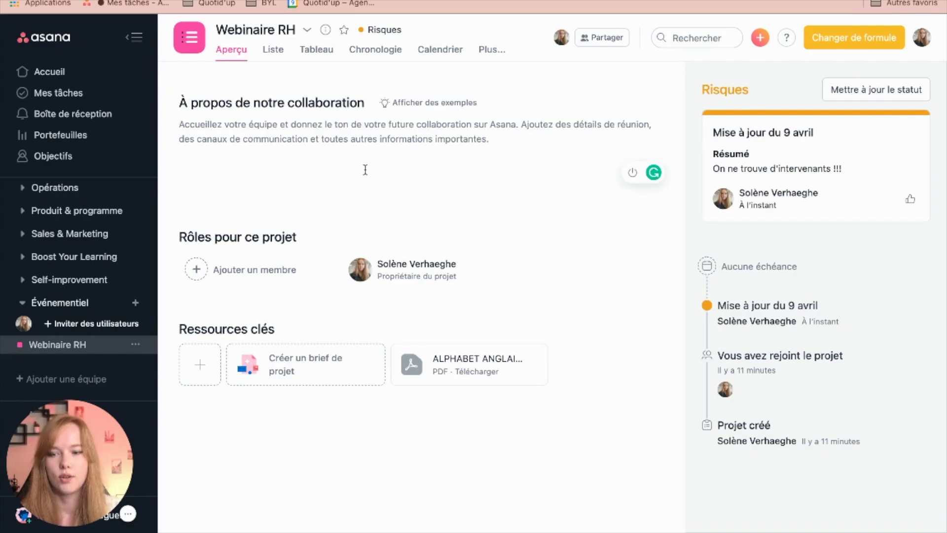
click(51, 70)
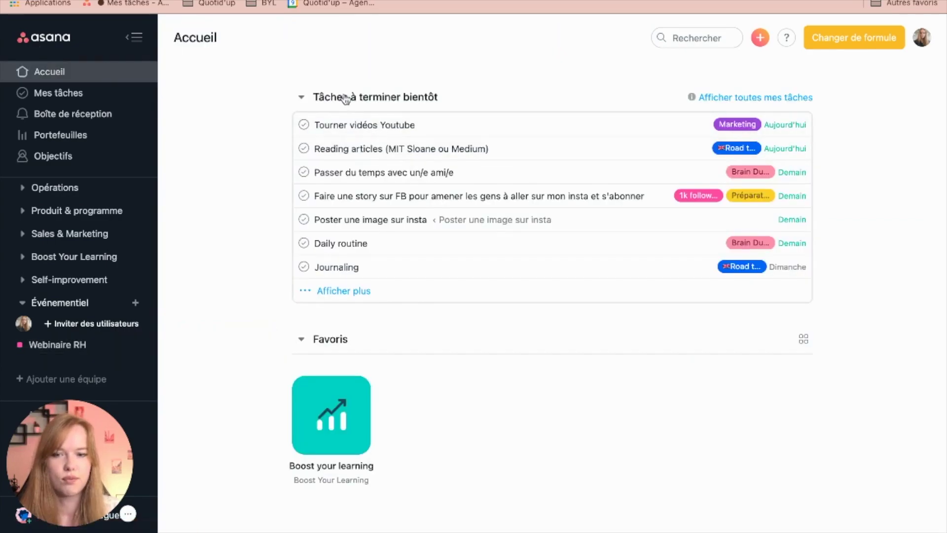
scroll(617, 275, down, 1)
scroll(617, 275, down, 3)
scroll(616, 275, up, 4)
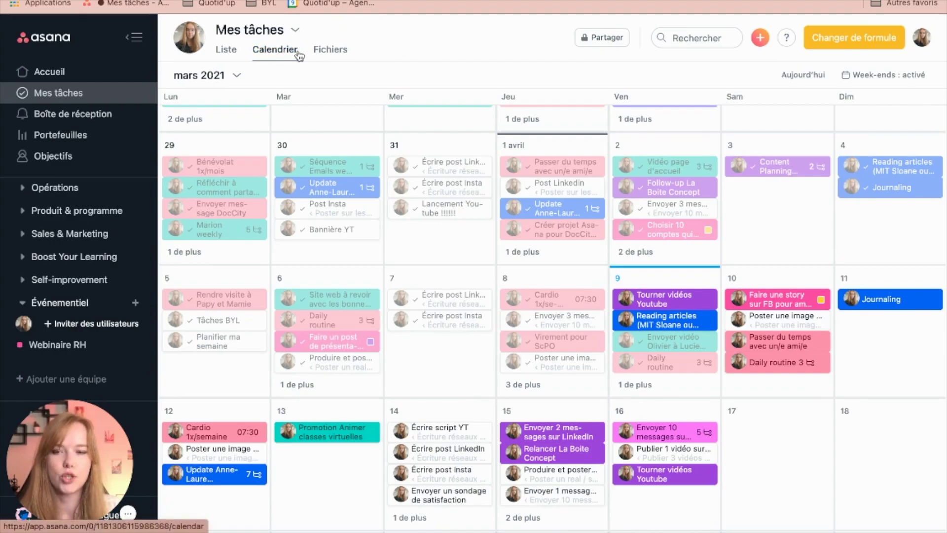
- Expand the tasks of 9 April in the personal task calendar and mark "Tourner vidéos Youtube" as complete
scroll(471, 255, down, 1)
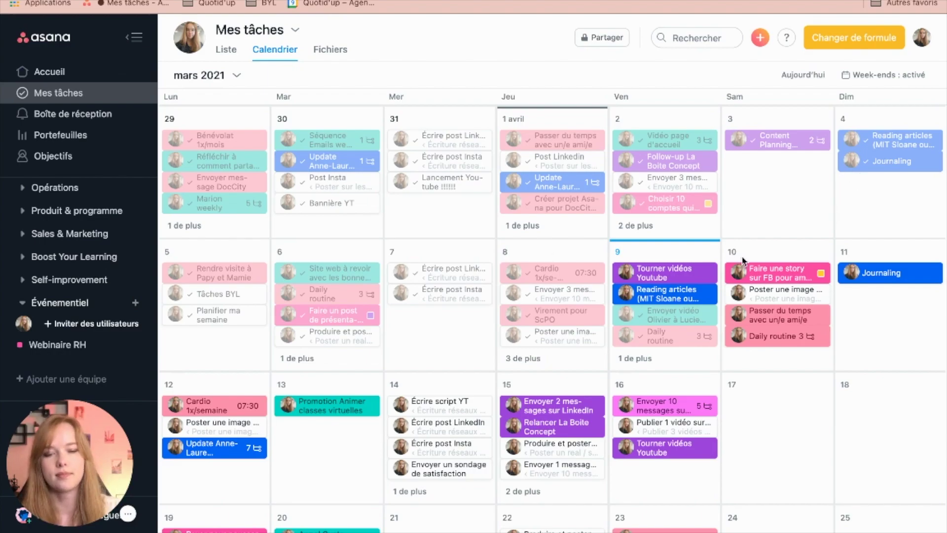
scroll(753, 251, down, 2)
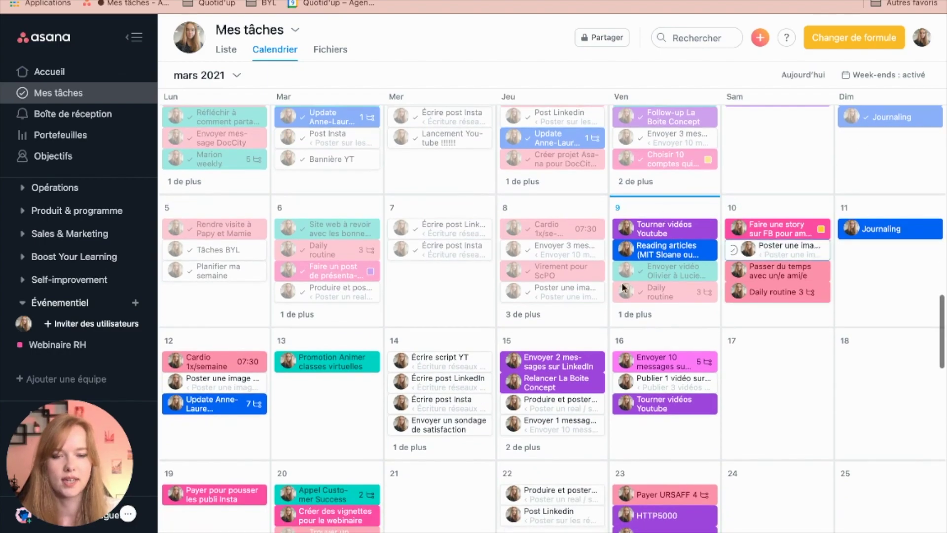
click(637, 315)
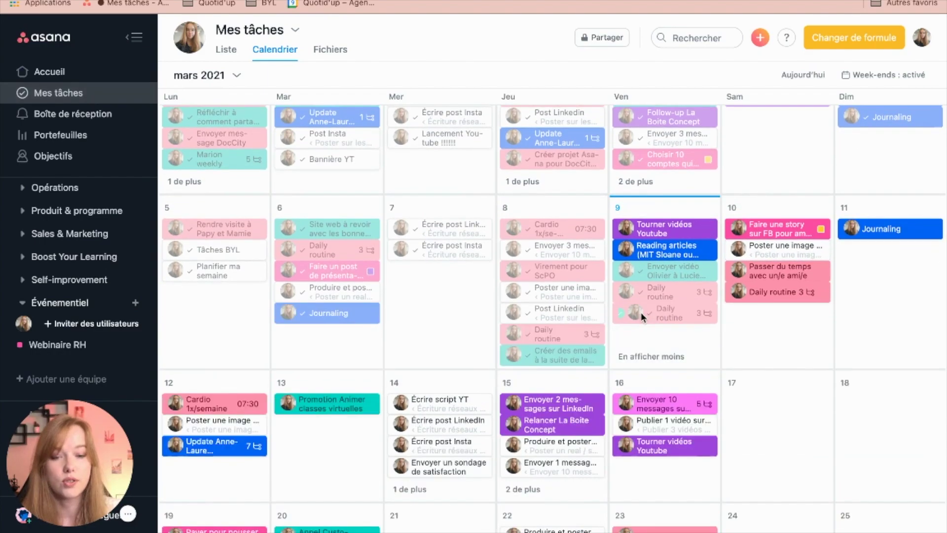
click(623, 234)
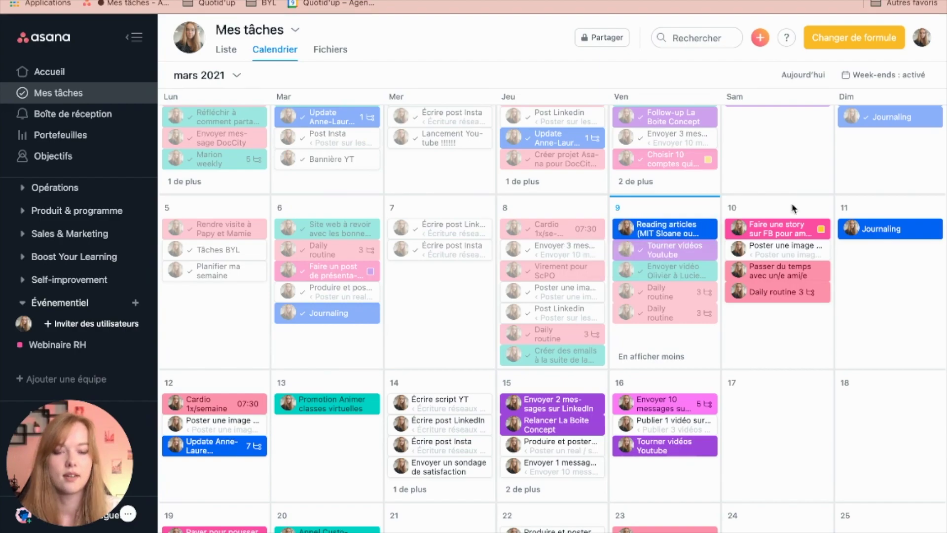
- Examine the personal tasks in list view, from the nearest due dates down to the tasks without one
click(225, 55)
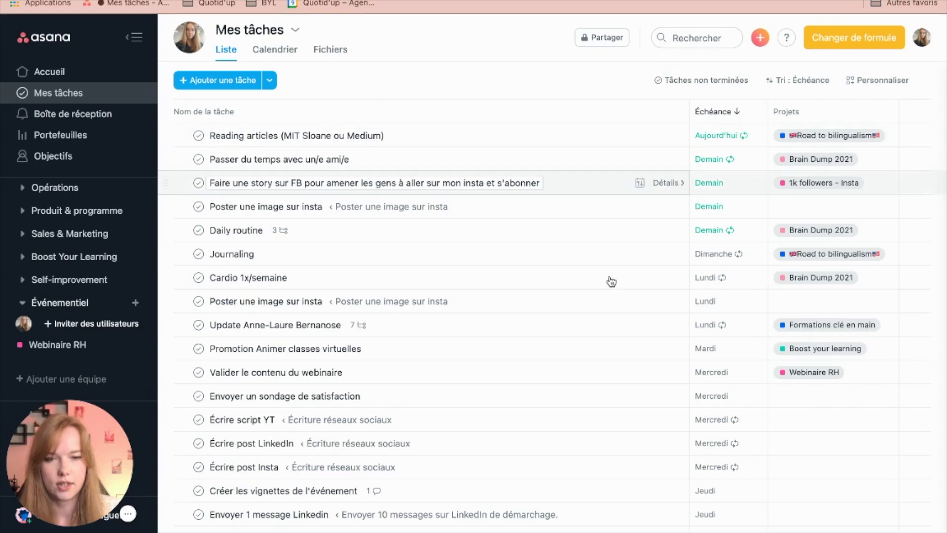
scroll(609, 279, down, 3)
scroll(611, 281, up, 3)
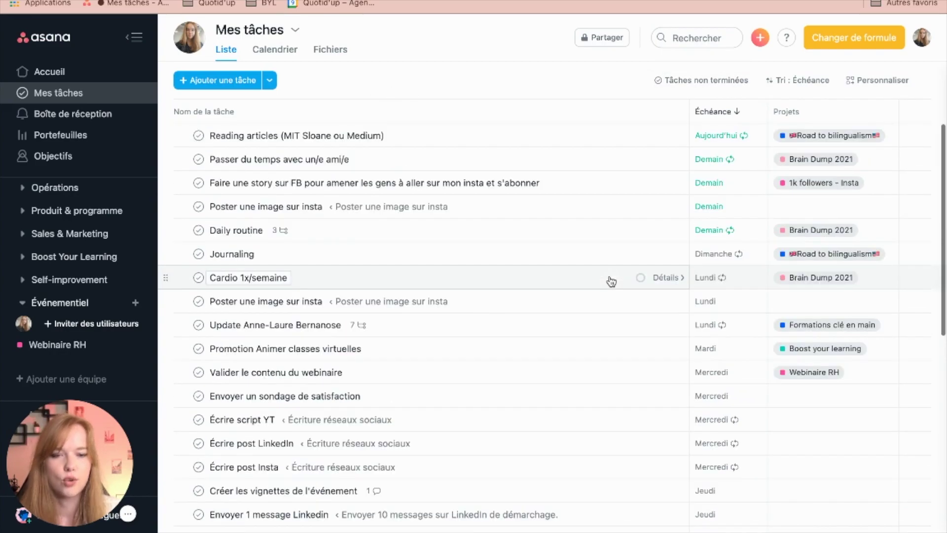
scroll(612, 281, down, 7)
scroll(612, 277, down, 8)
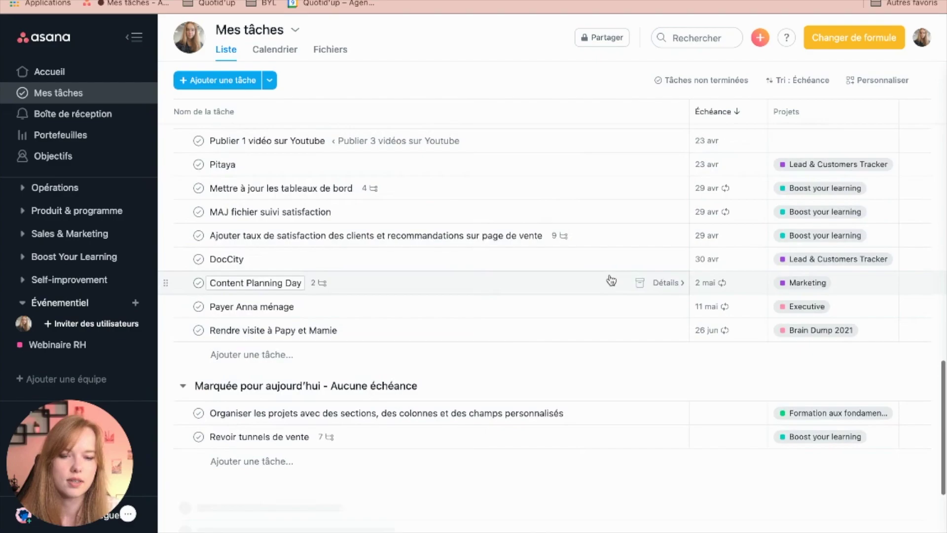
scroll(611, 277, up, 15)
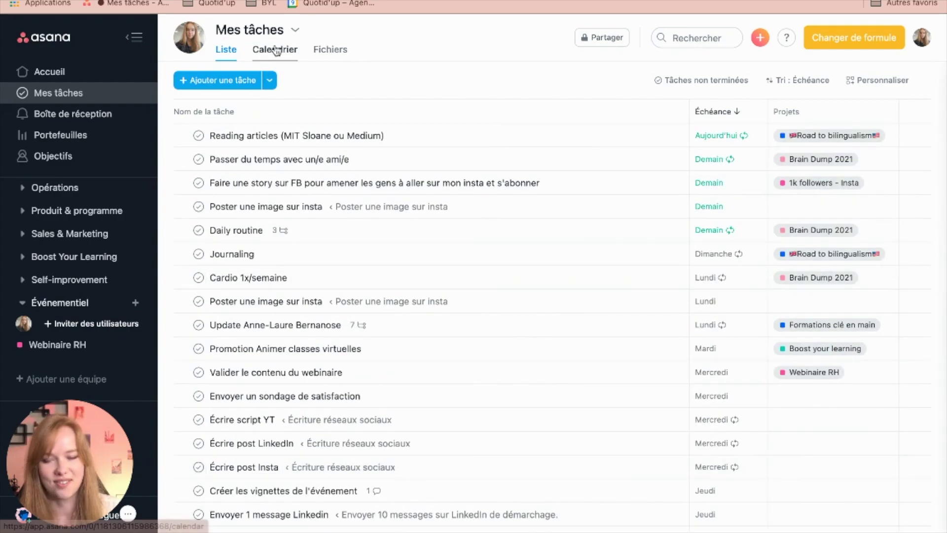
- Set the sorting of the personal task list to "Aucun" to view its sections, and sort it by "Échéance" again
click(804, 82)
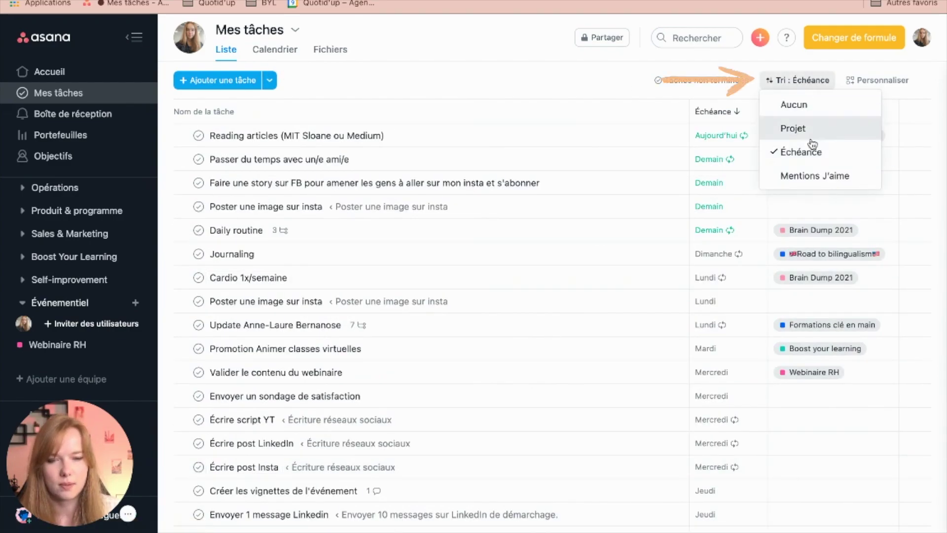
click(795, 105)
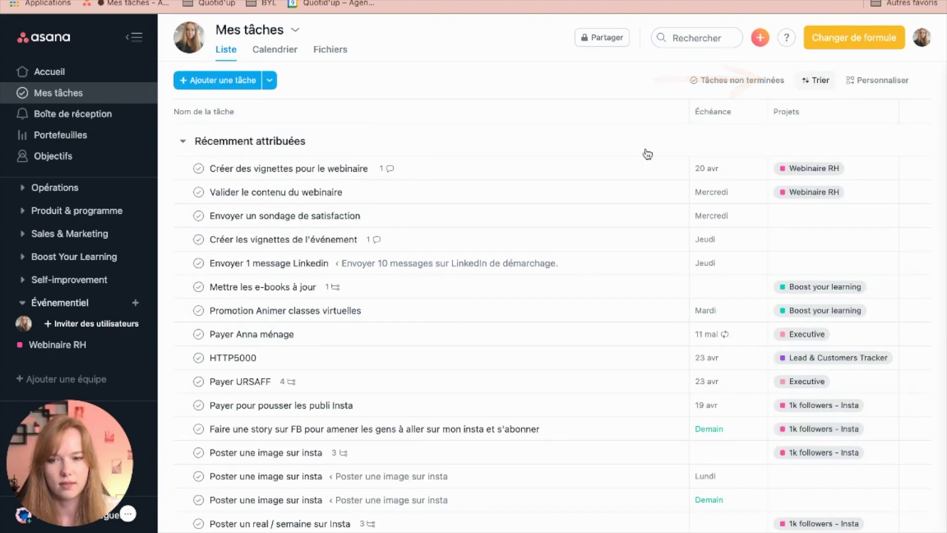
scroll(491, 425, down, 3)
scroll(490, 425, up, 3)
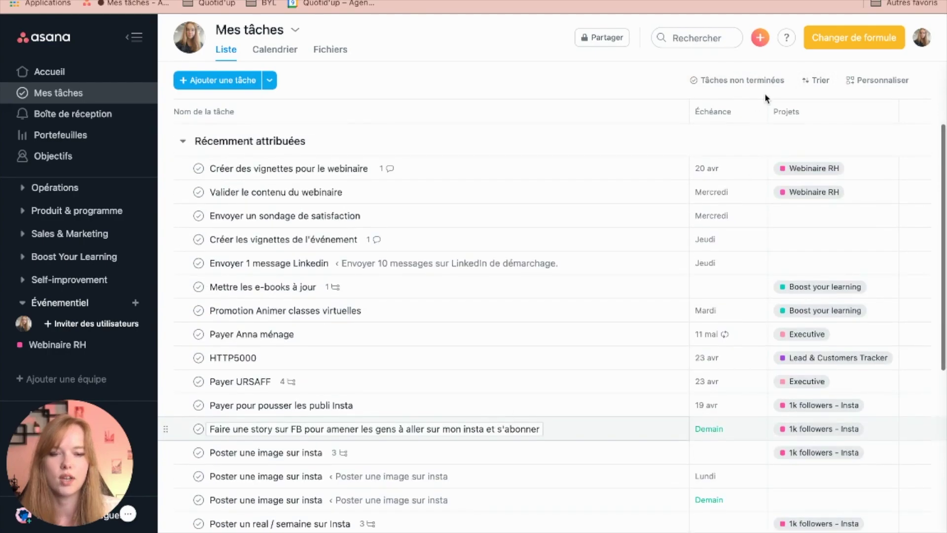
click(819, 80)
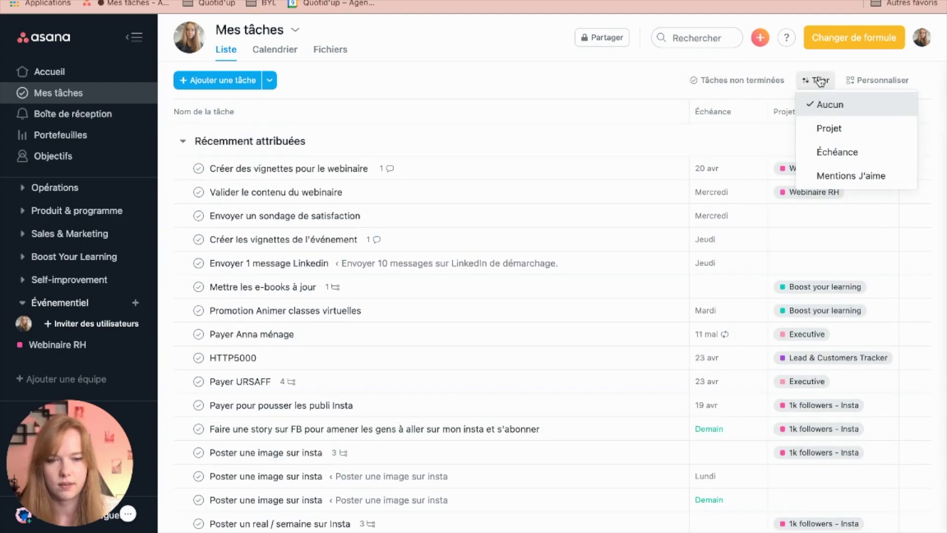
click(826, 151)
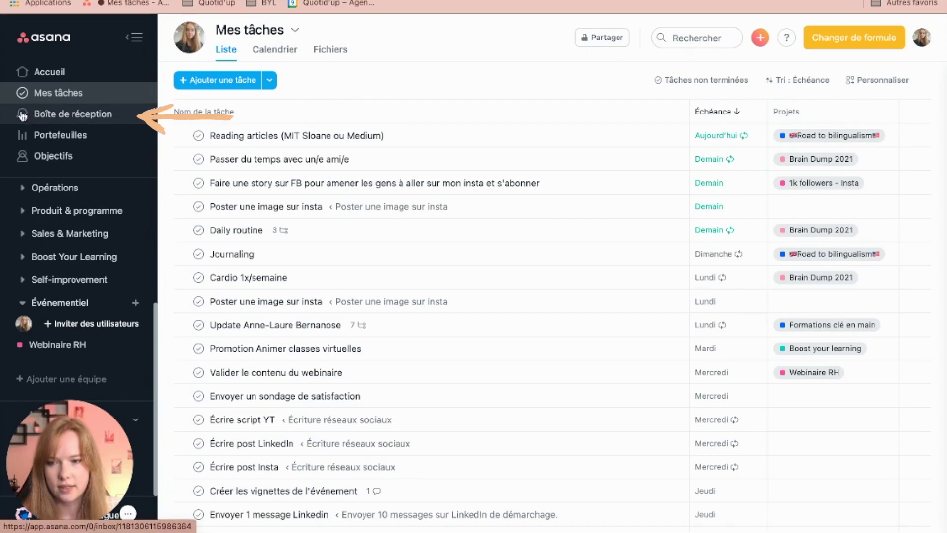
- Set the inbox activity filter to "Tout" and look over the filter options
click(45, 115)
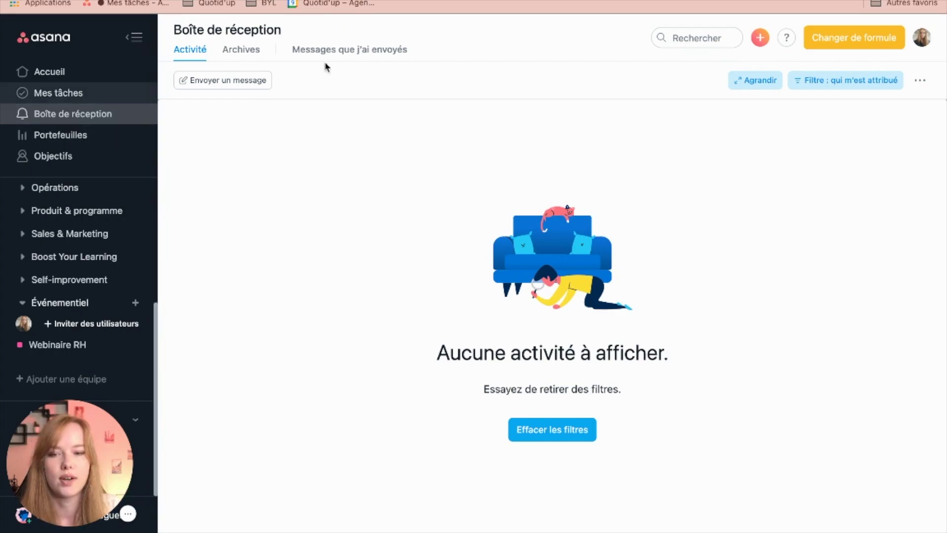
click(841, 81)
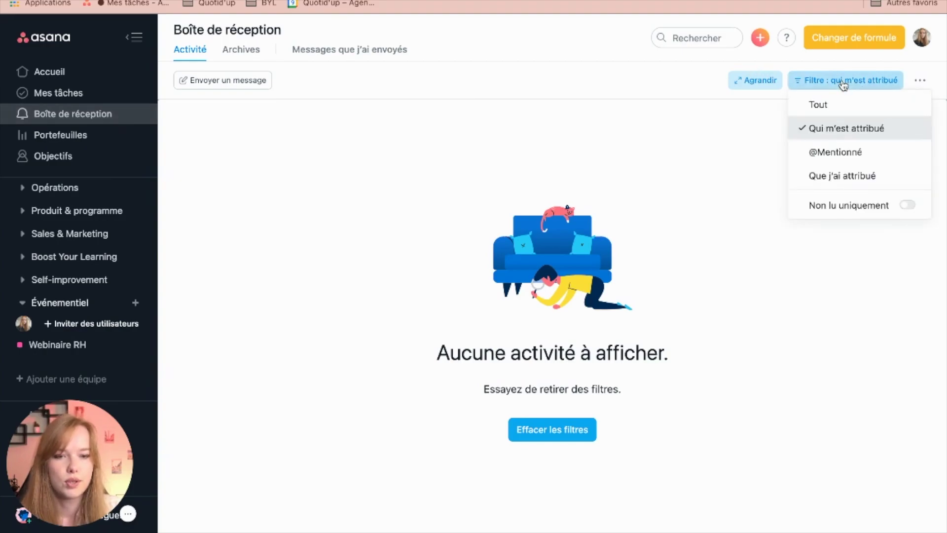
click(819, 104)
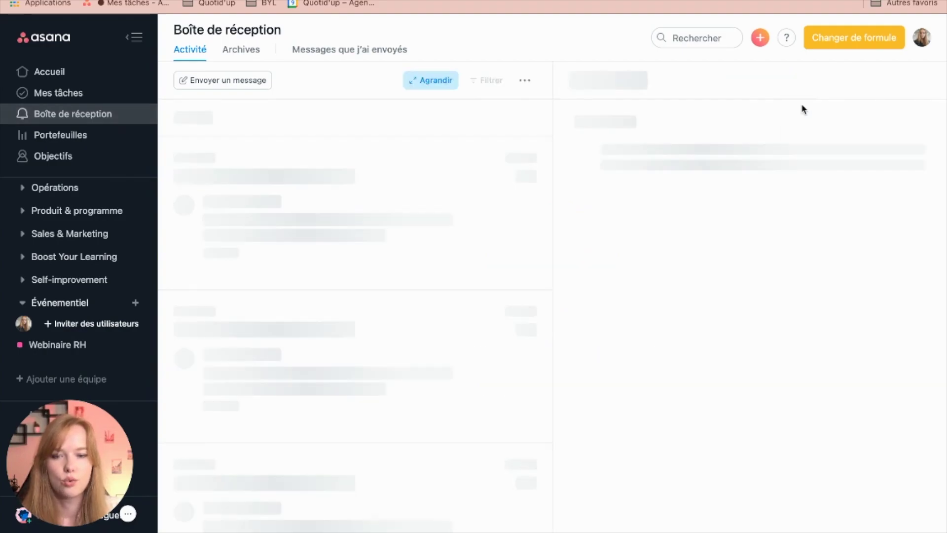
click(488, 81)
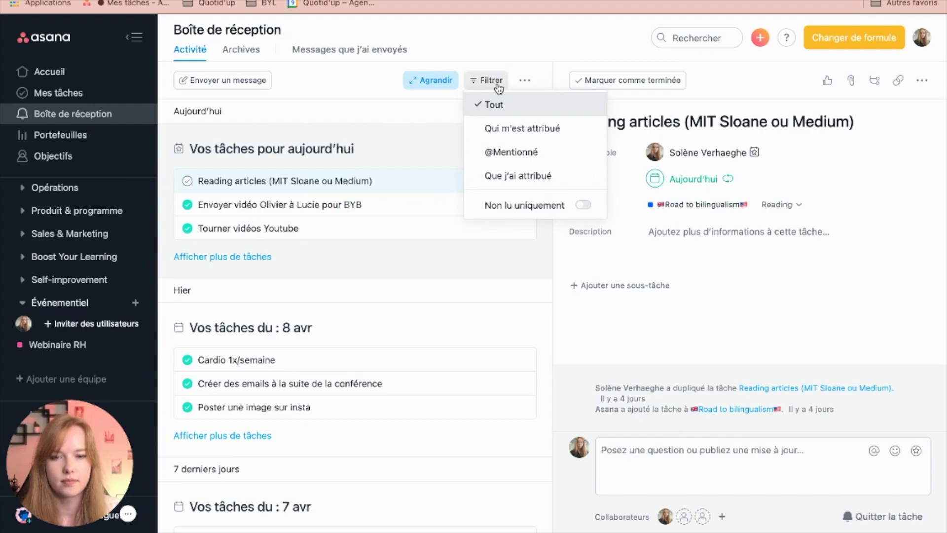
click(542, 48)
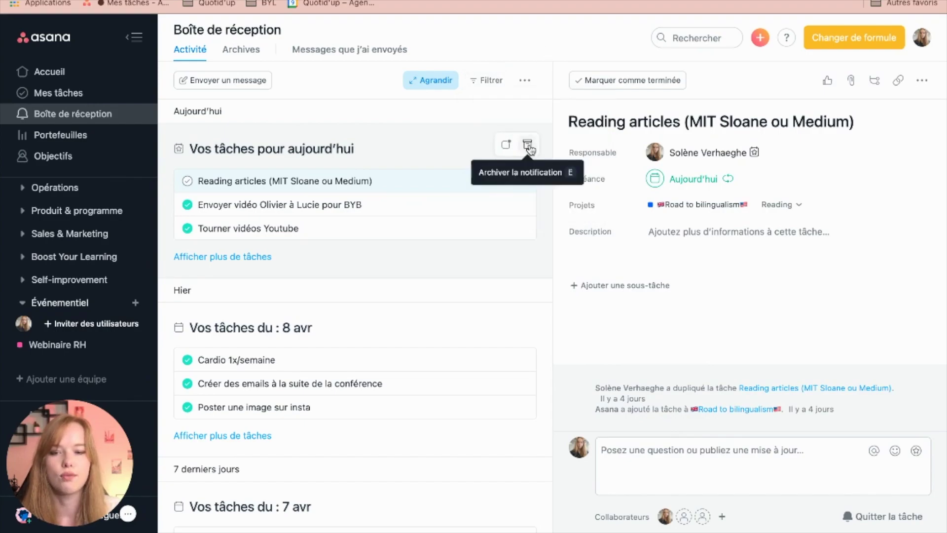
- Archive all the daily task notifications in the inbox one by one and return to the home page
click(527, 144)
click(528, 145)
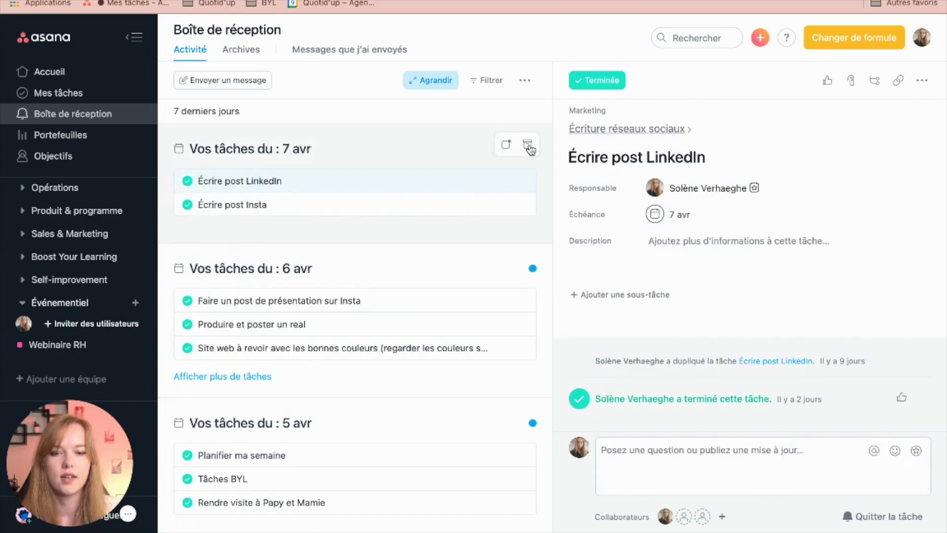
click(529, 146)
click(529, 147)
click(529, 146)
click(529, 146)
click(529, 147)
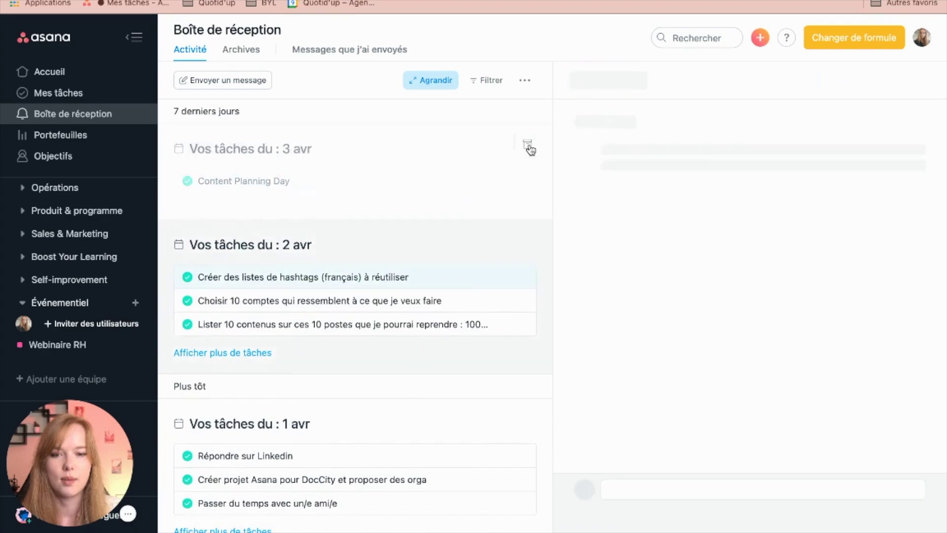
click(529, 147)
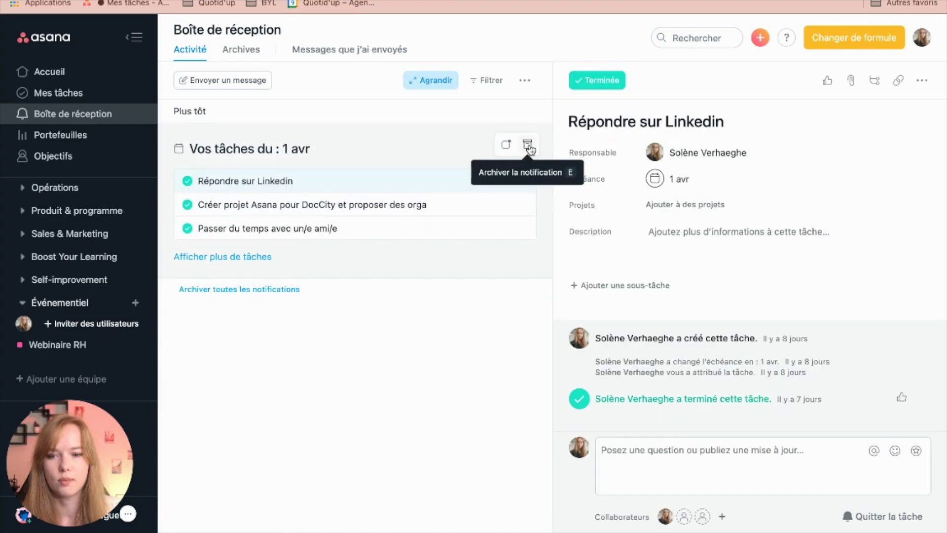
click(529, 147)
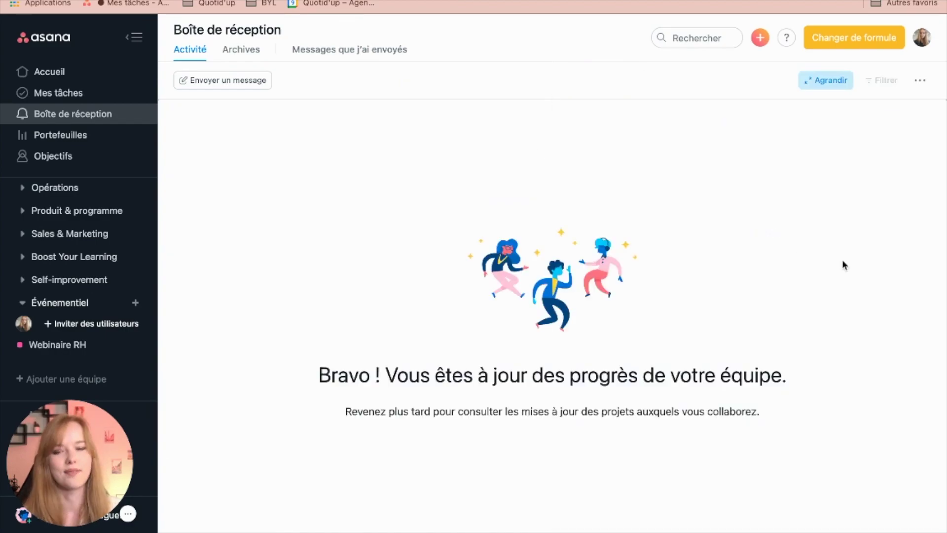
click(48, 73)
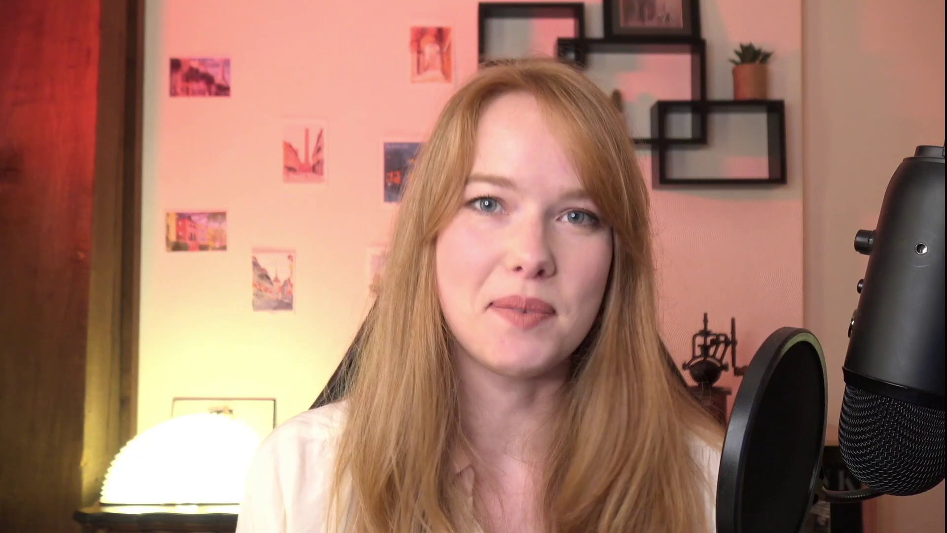